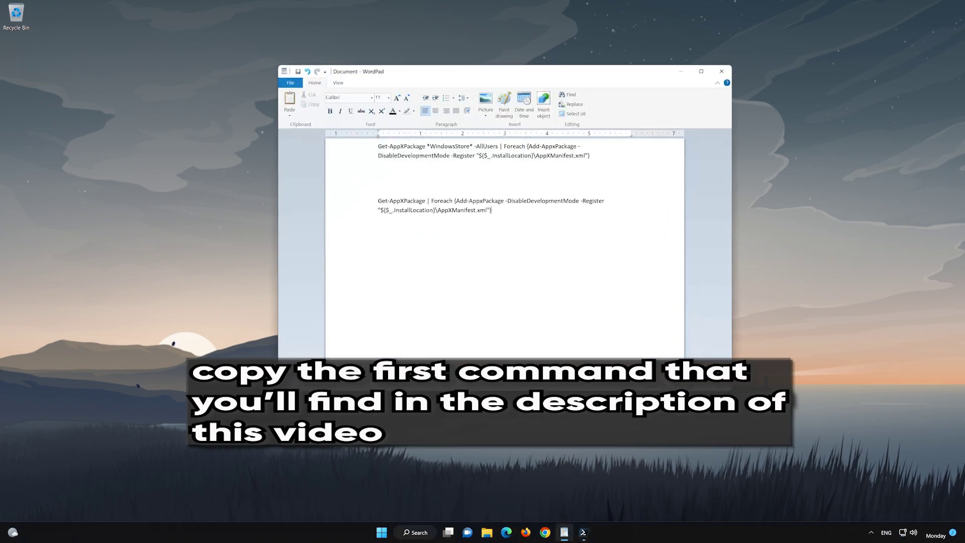
# Copy the first command, Get-AppXPackage *WindowsStore* -AllUsers, in full from the WordPad document and run it in the administrator PowerShell 7 window.
pyautogui.moveTo(590, 156); pyautogui.dragTo(378, 146)
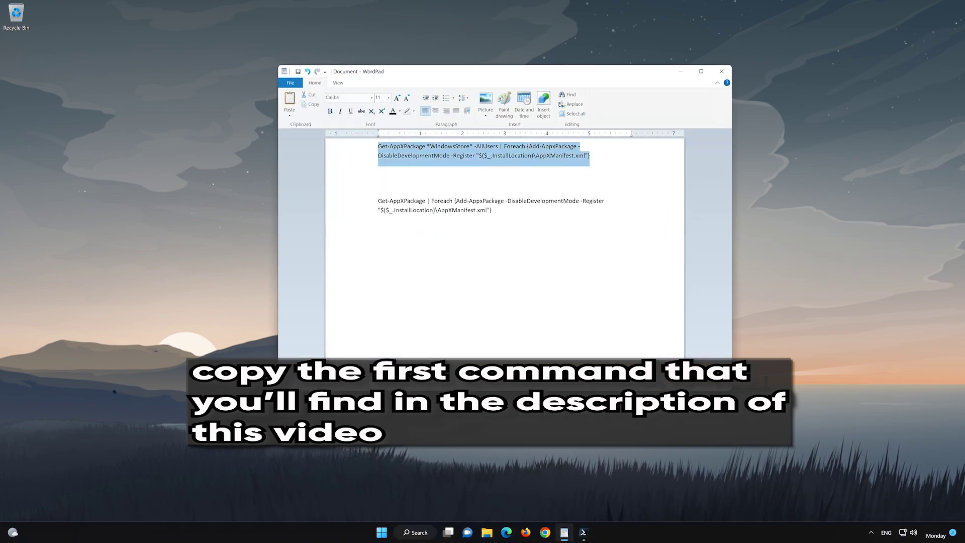
pyautogui.rightClick(397, 150)
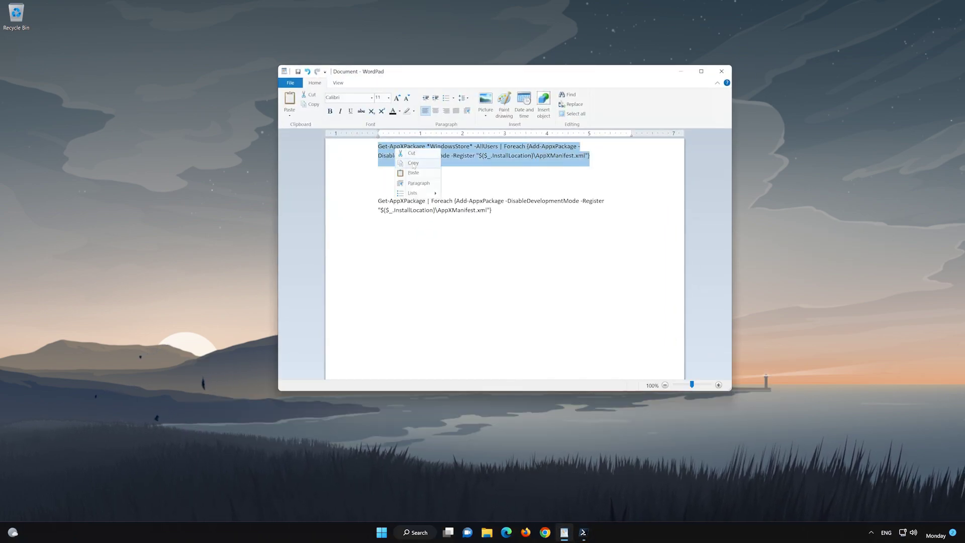
pyautogui.click(414, 164)
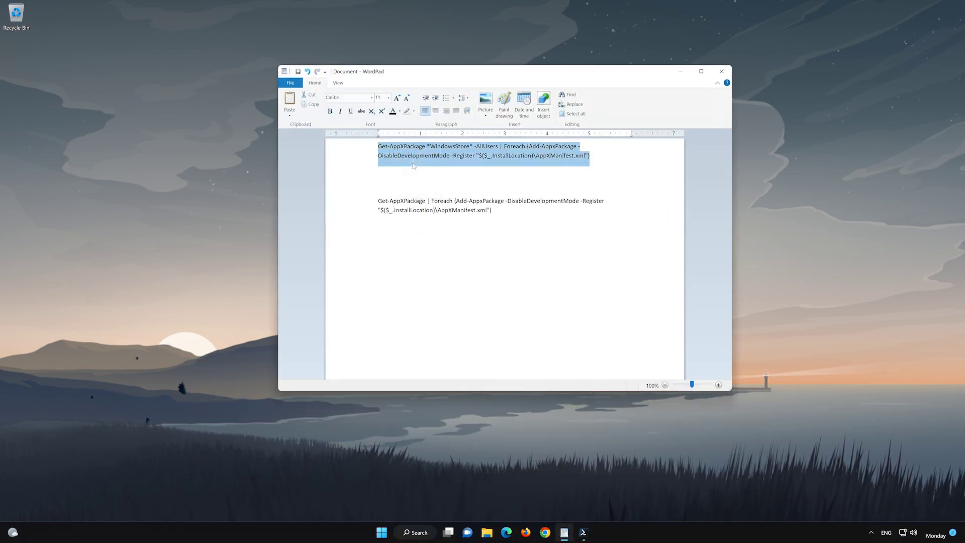
pyautogui.click(683, 73)
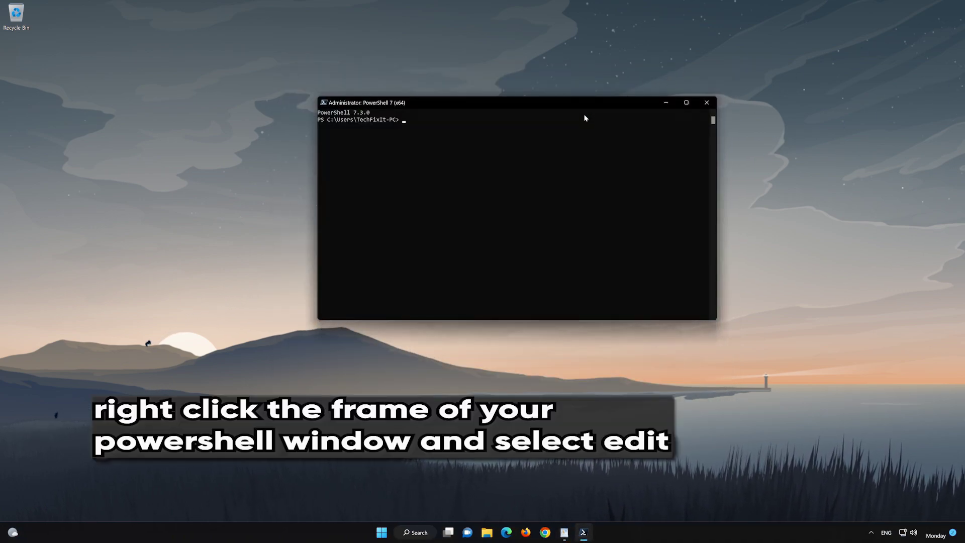
pyautogui.rightClick(525, 107)
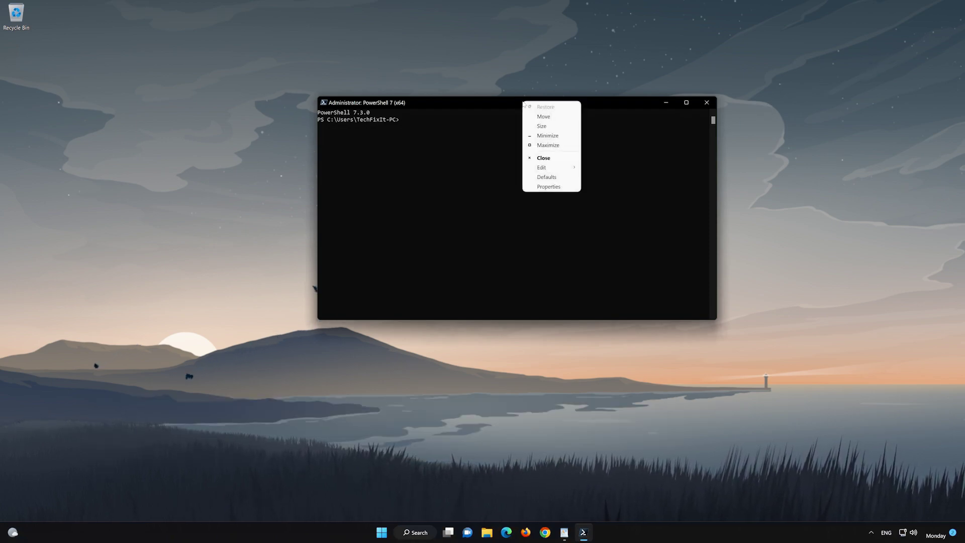
pyautogui.moveTo(552, 169)
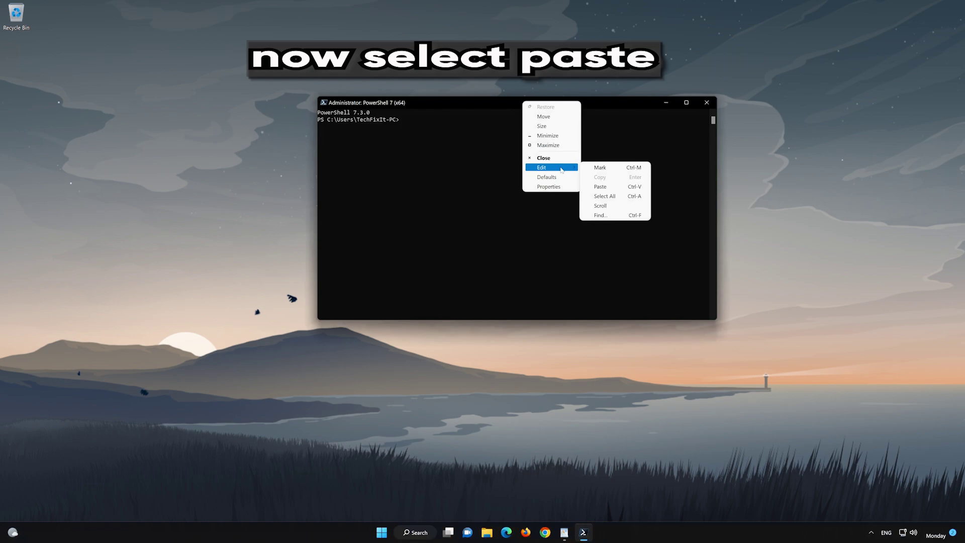
pyautogui.click(627, 185)
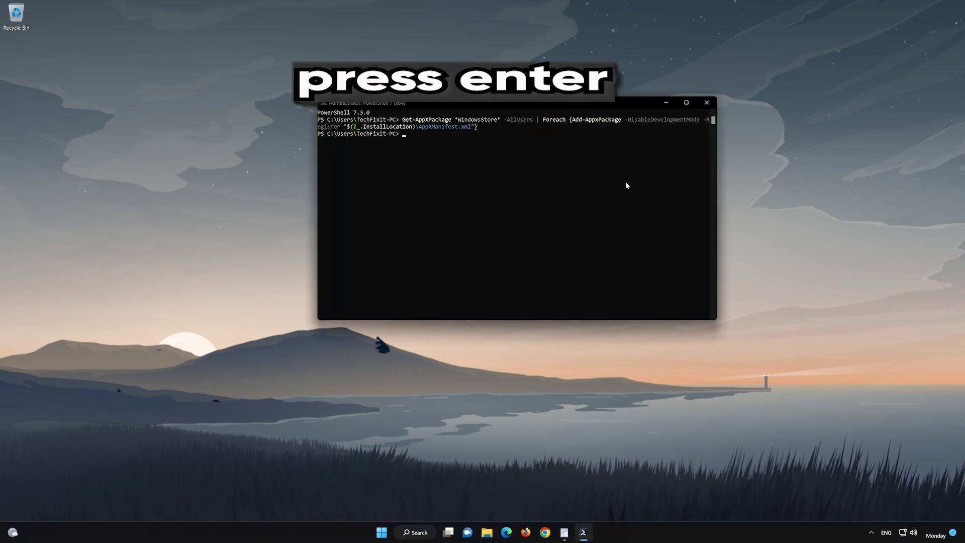
# Copy the document's second command, the Get-AppXPackage one without -AllUsers, run it in PowerShell, and end the session with exit.
pyautogui.click(565, 533)
pyautogui.moveTo(492, 210); pyautogui.dragTo(390, 201)
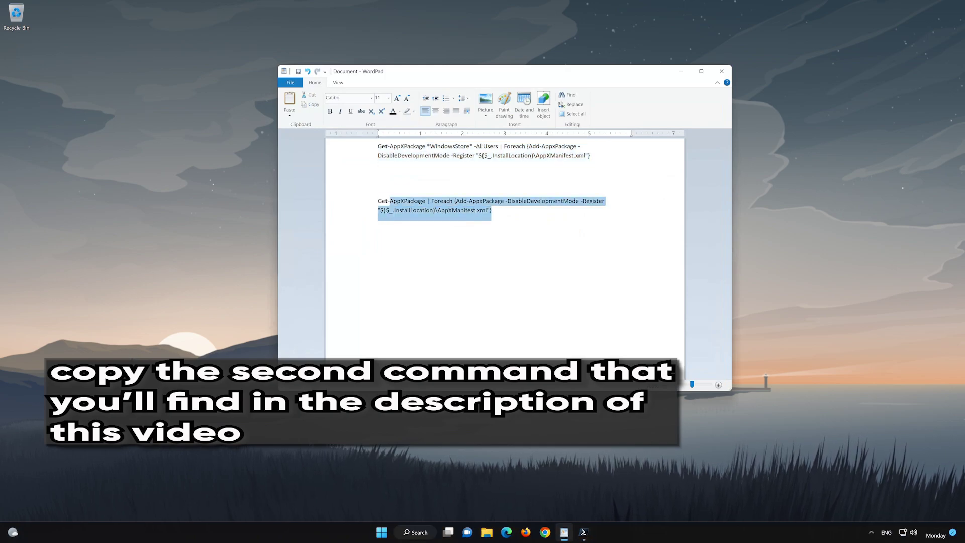
pyautogui.rightClick(400, 203)
pyautogui.click(414, 218)
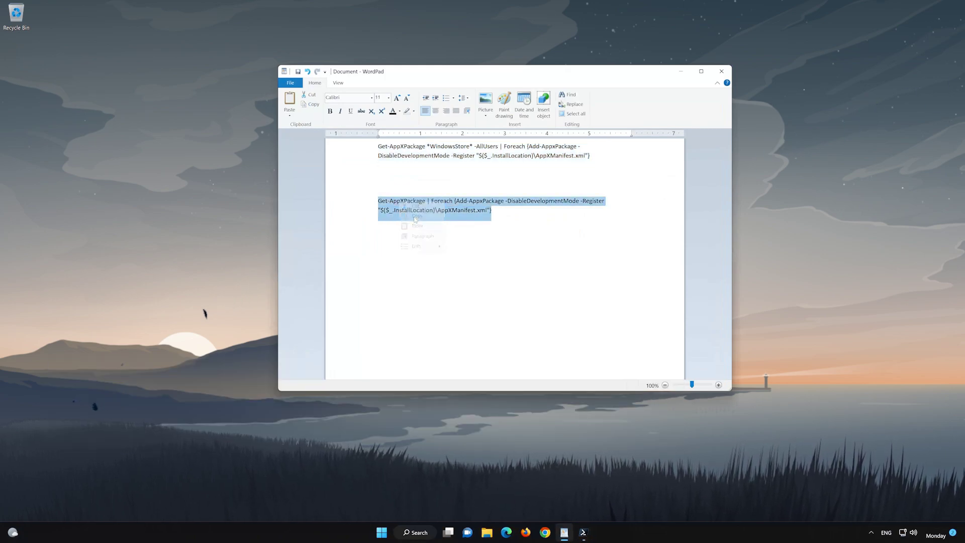
pyautogui.click(682, 75)
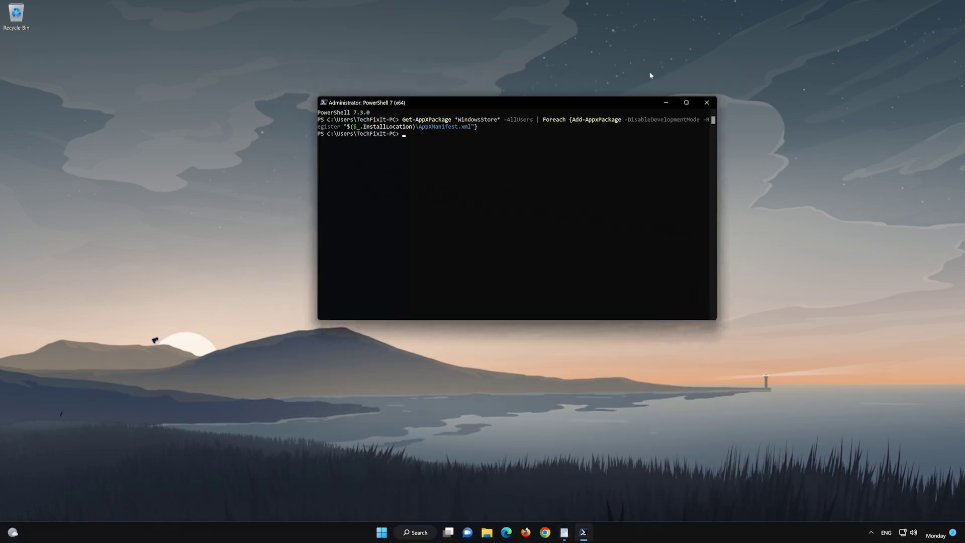
pyautogui.rightClick(439, 100)
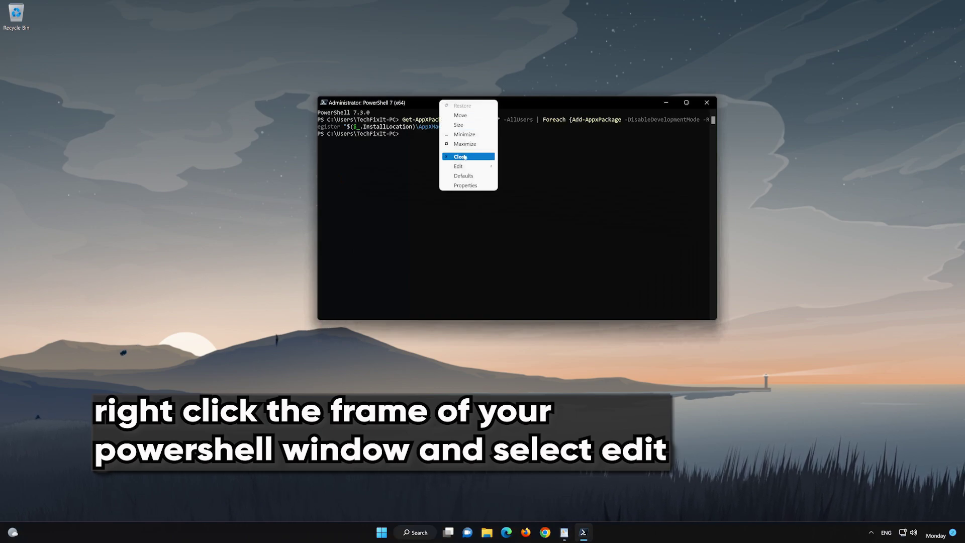
pyautogui.moveTo(468, 168)
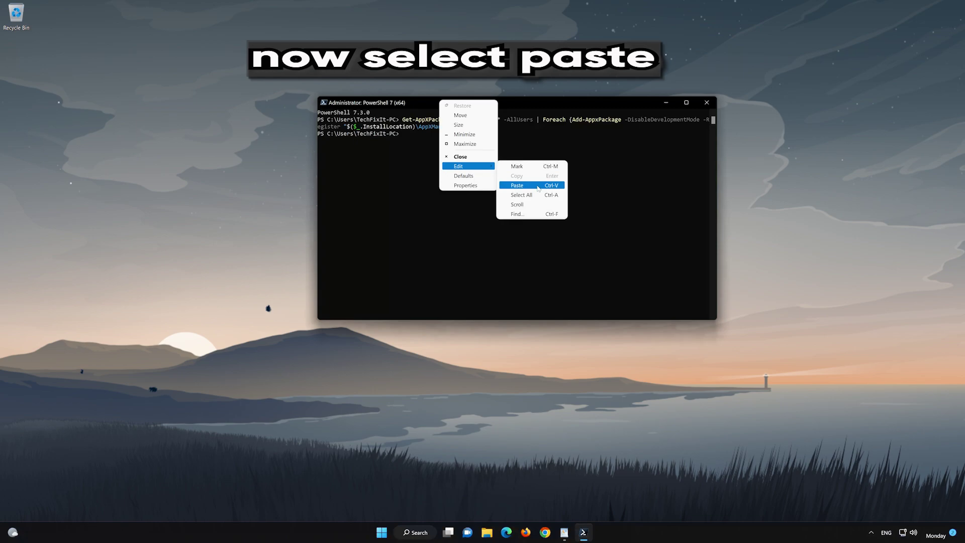
pyautogui.click(517, 185)
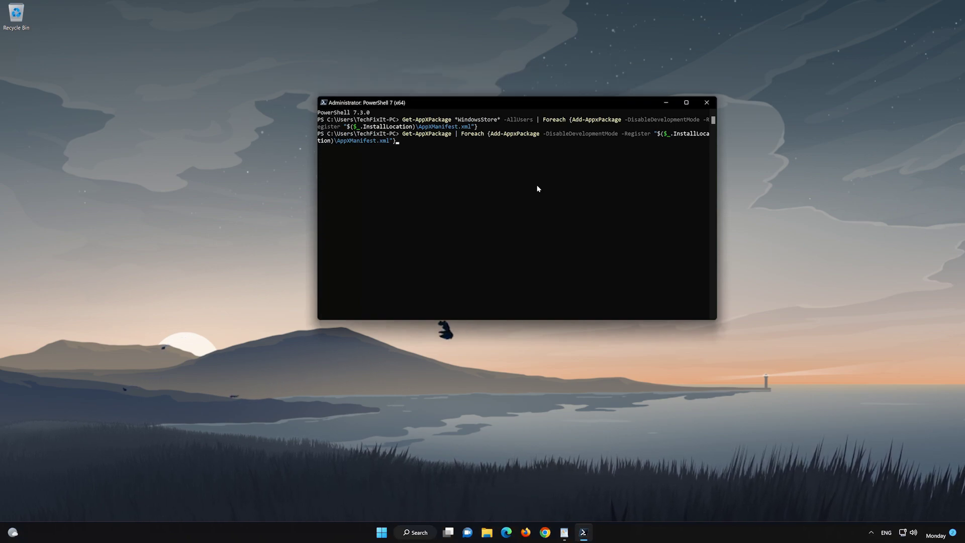
pyautogui.press('Return')
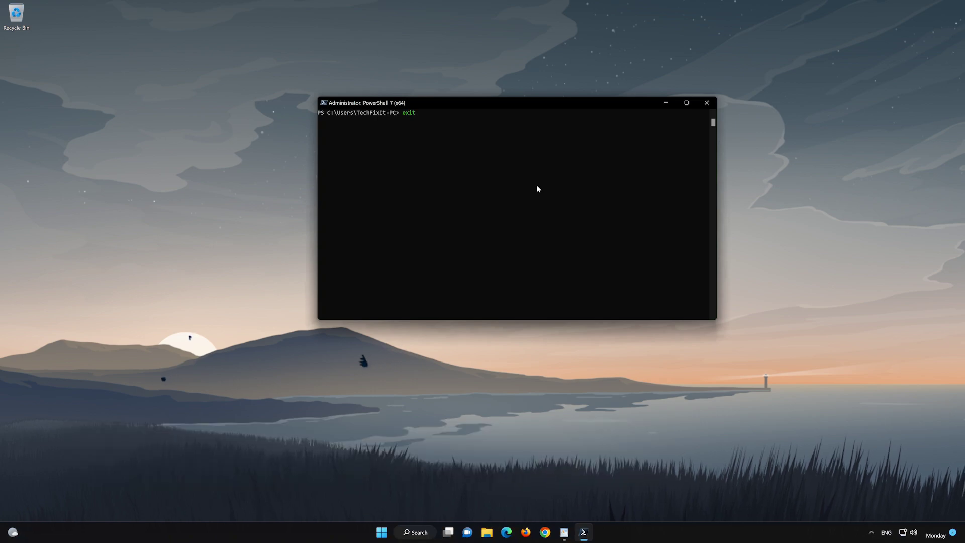
pyautogui.press('Return')
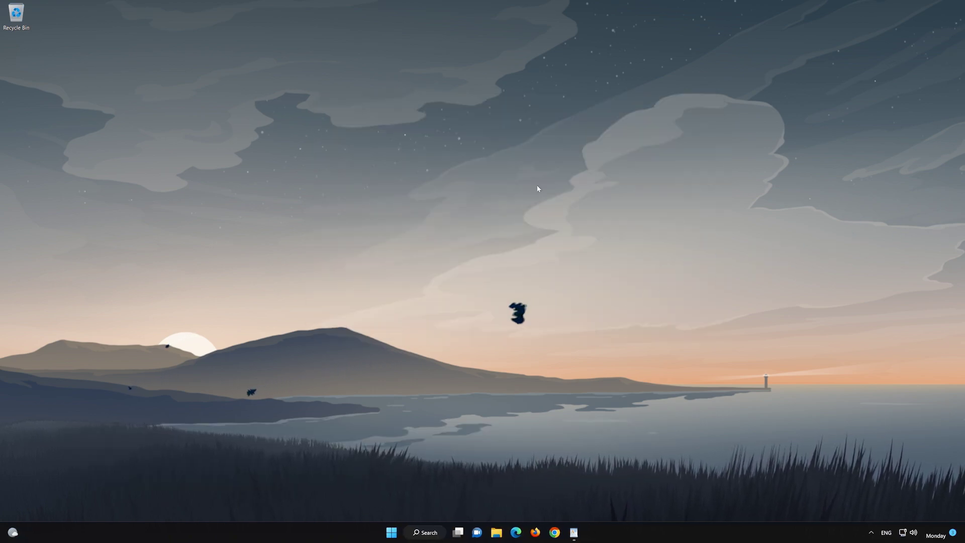
# Search the Start menu for Microsoft Store, pin the app to the taskbar, and launch it from there.
pyautogui.click(391, 534)
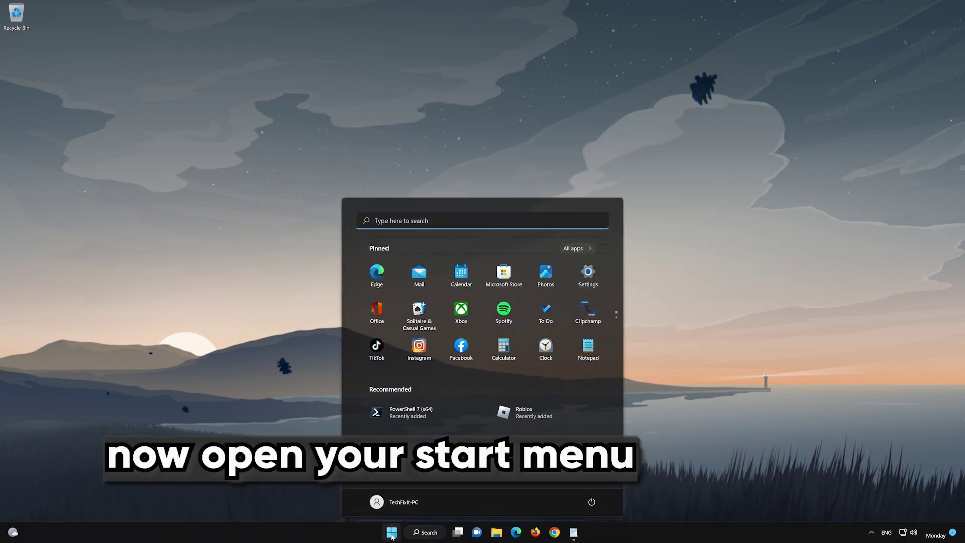
pyautogui.write('mi')
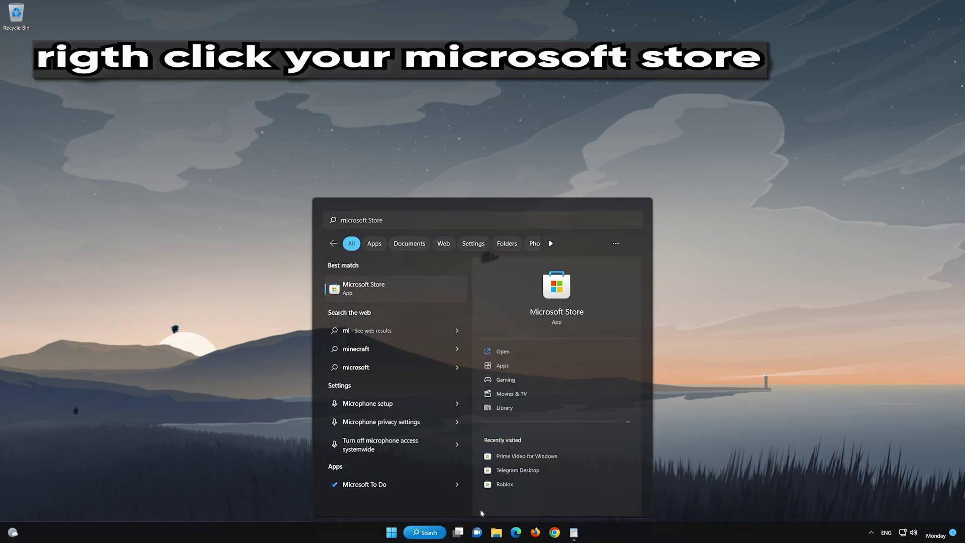
pyautogui.rightClick(442, 288)
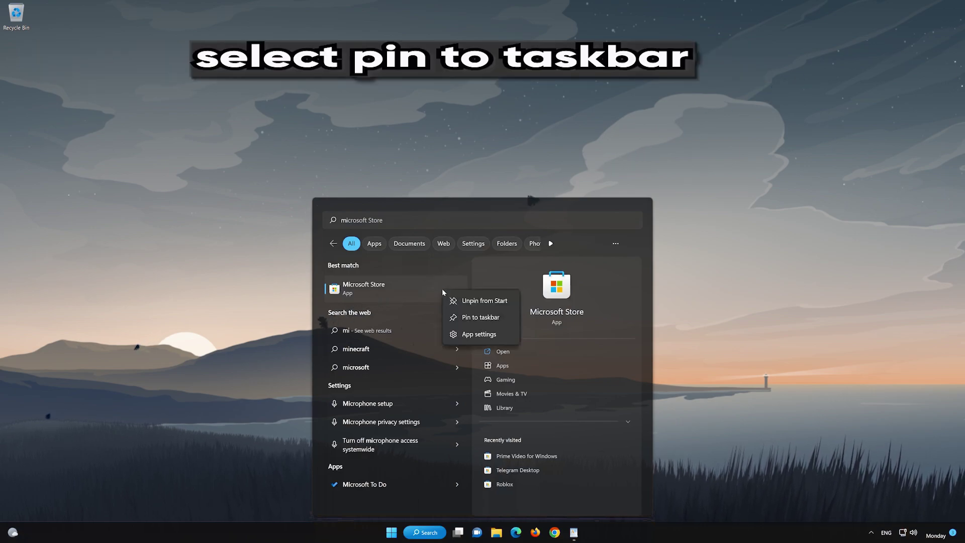
pyautogui.click(485, 317)
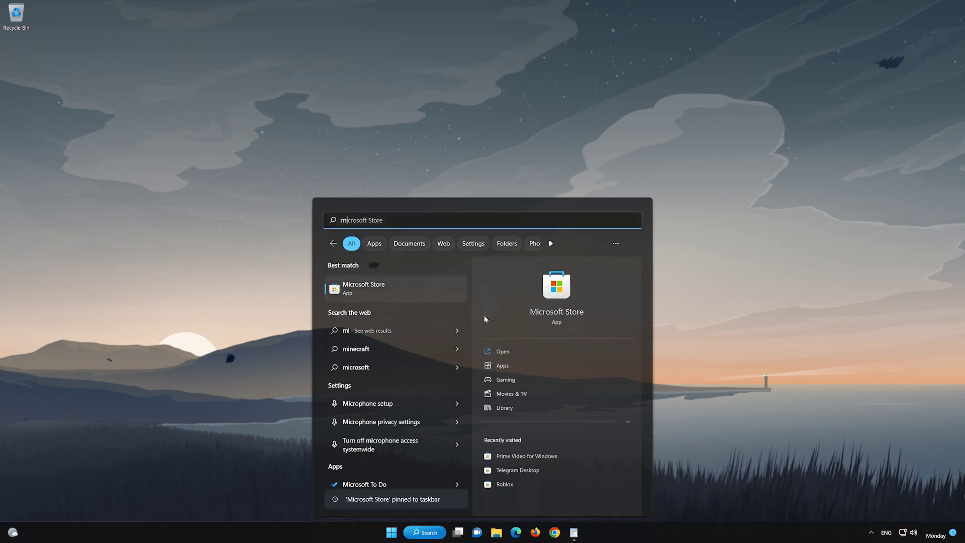
pyautogui.click(704, 323)
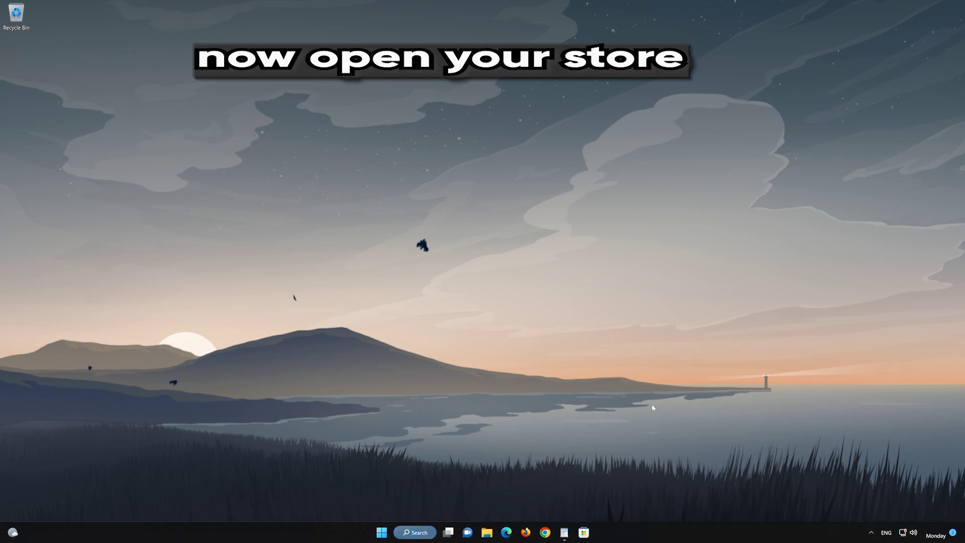
pyautogui.click(583, 534)
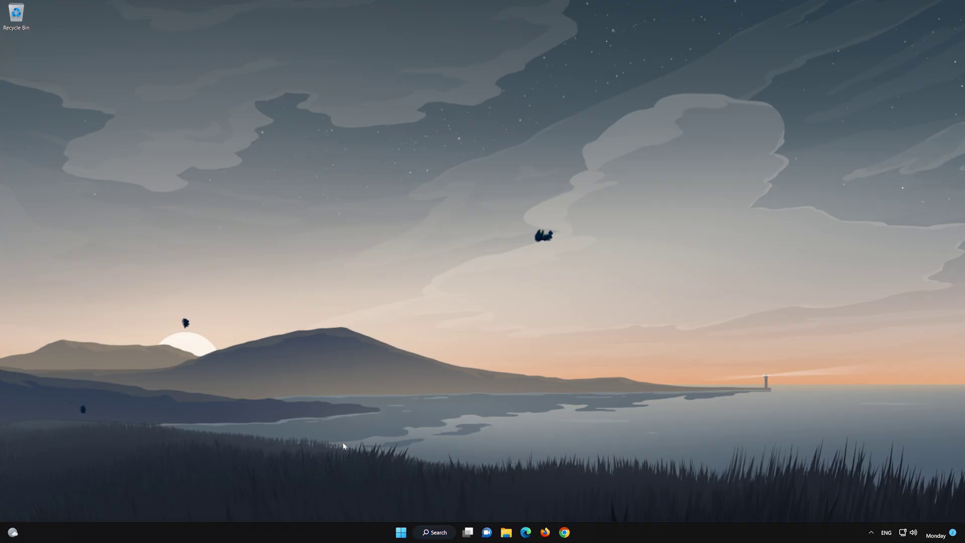
# Search the Start menu for wsreset and run the command to reset the Microsoft Store cache.
pyautogui.click(402, 532)
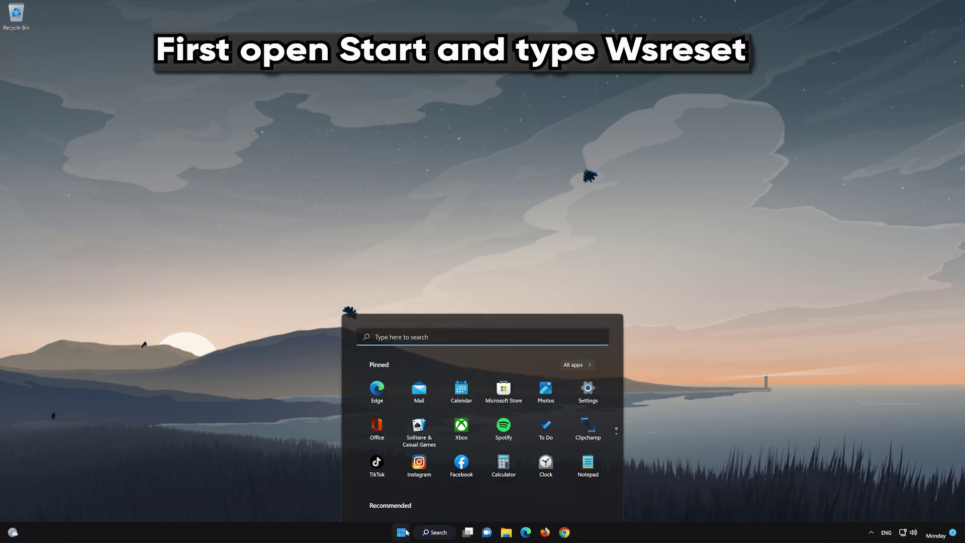
pyautogui.write('wsreset')
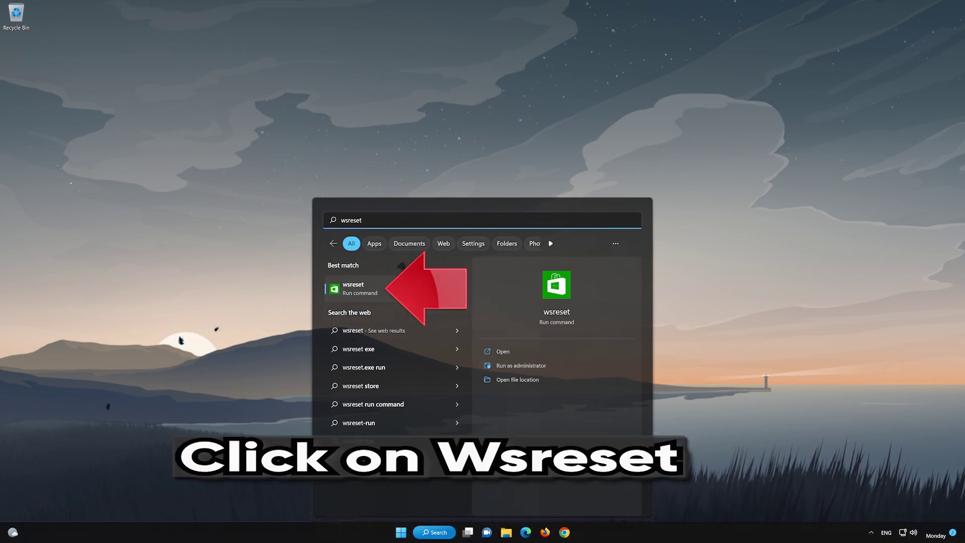
pyautogui.click(408, 289)
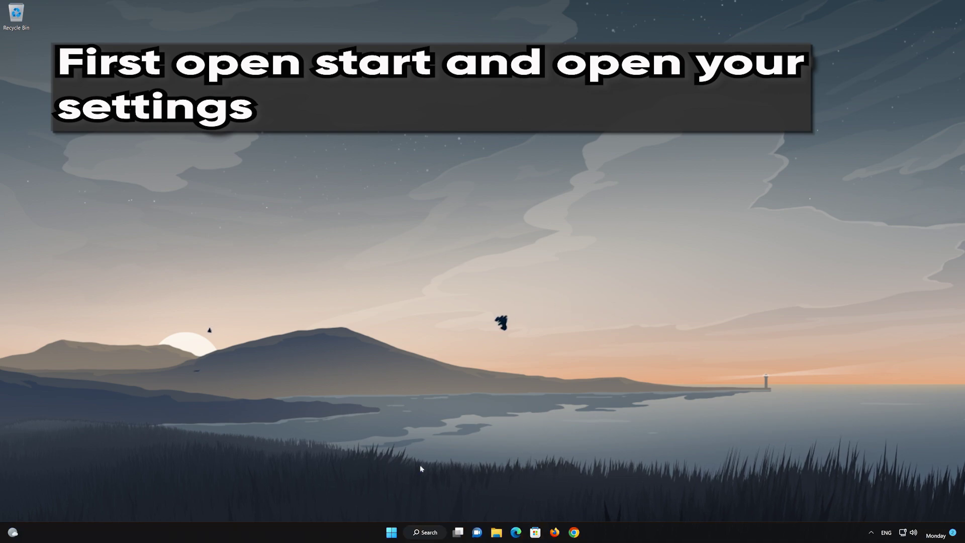
# Open Windows Settings and go to the Apps & features page of the Apps section.
pyautogui.click(390, 533)
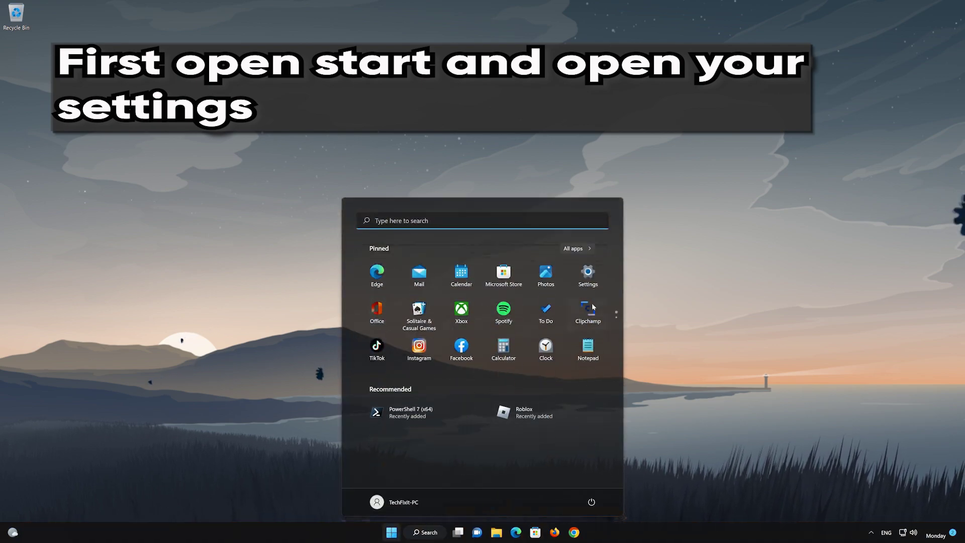
pyautogui.click(588, 274)
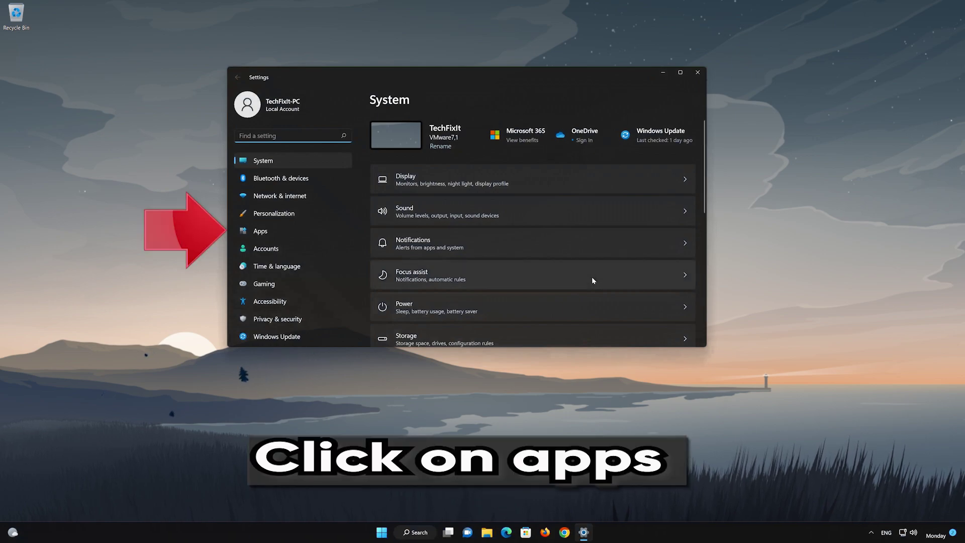
pyautogui.click(298, 227)
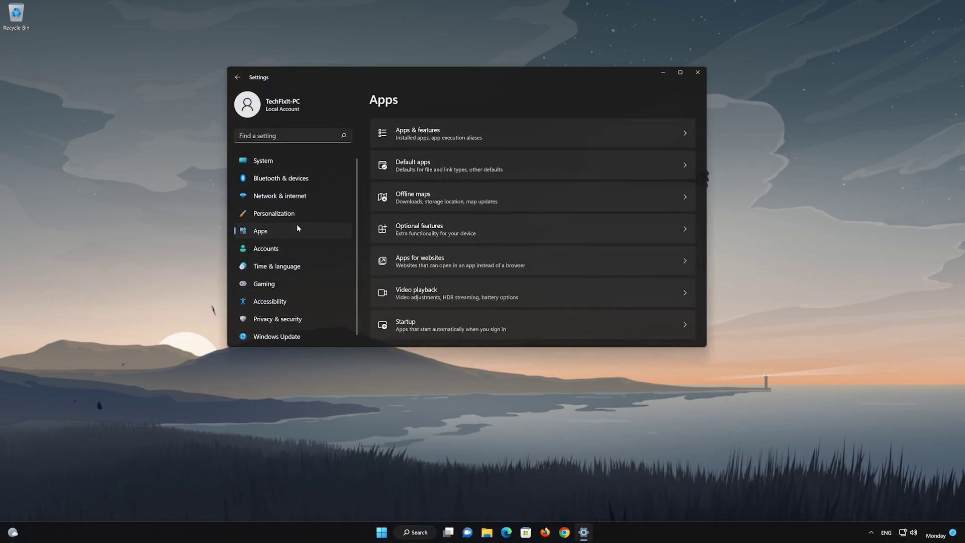
pyautogui.click(488, 129)
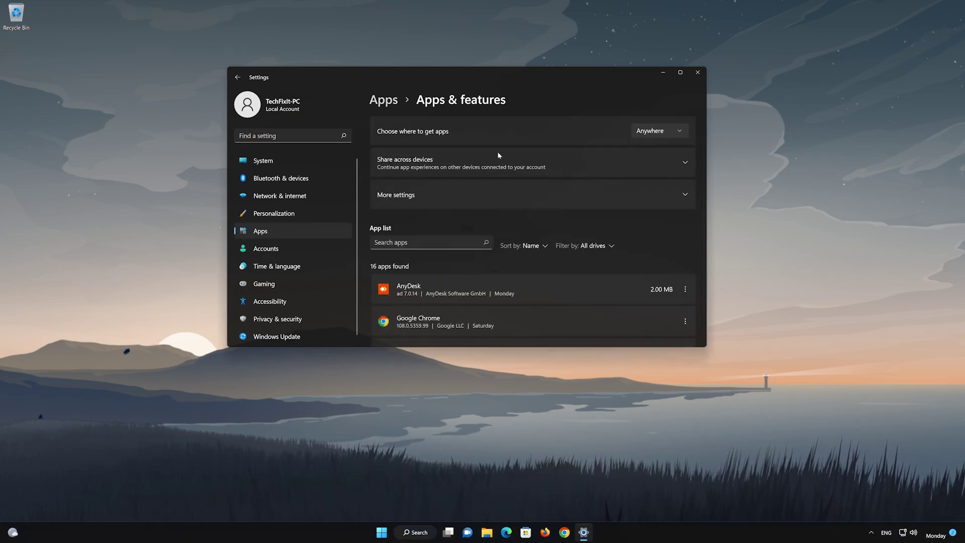
# Open the advanced options of Microsoft Store from the installed app list and repair the app.
pyautogui.scroll(-10, 530, 230)
pyautogui.scroll(-4, 534, 240)
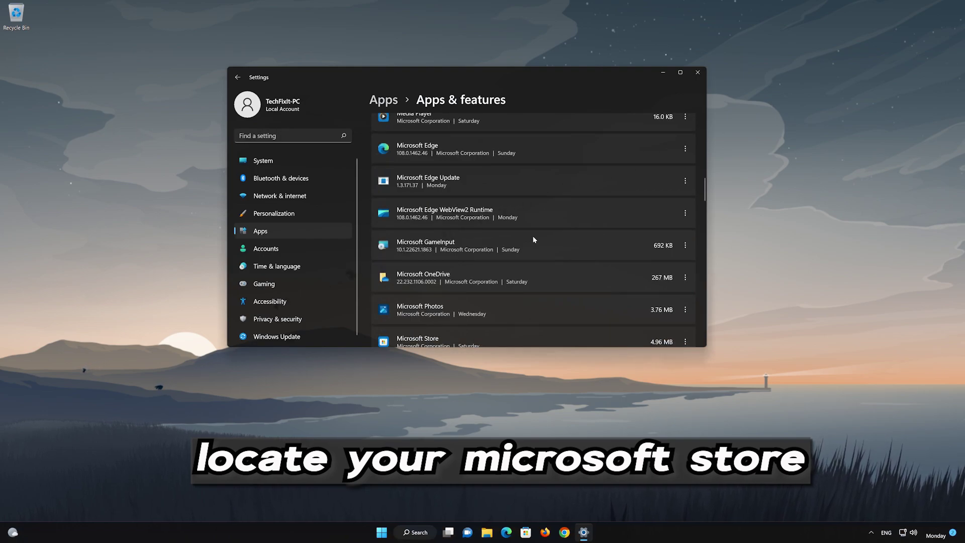
pyautogui.scroll(-2, 534, 240)
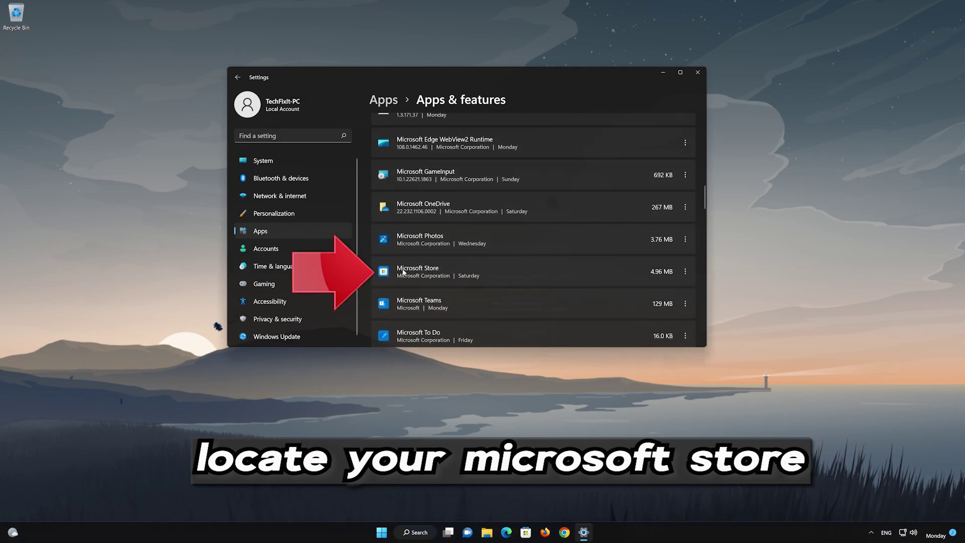
pyautogui.click(686, 272)
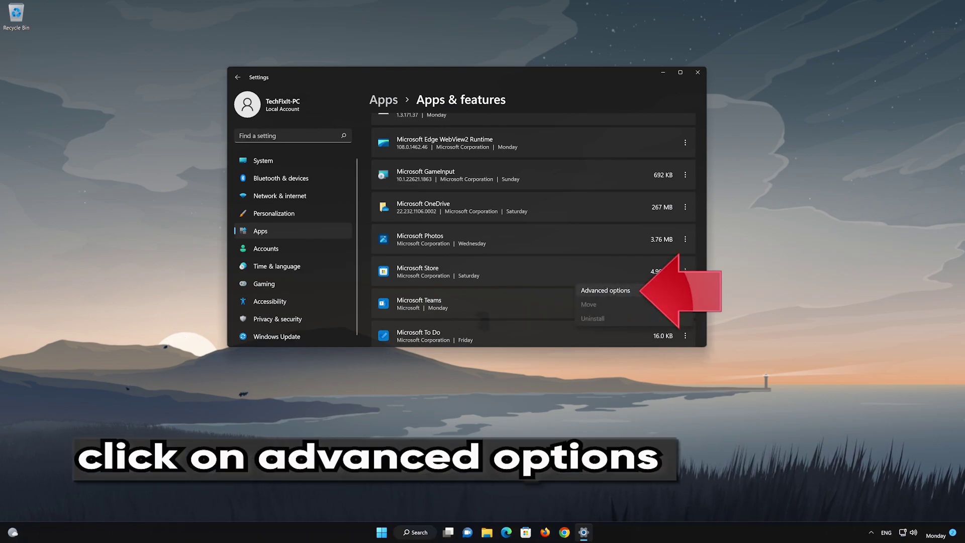
pyautogui.click(639, 288)
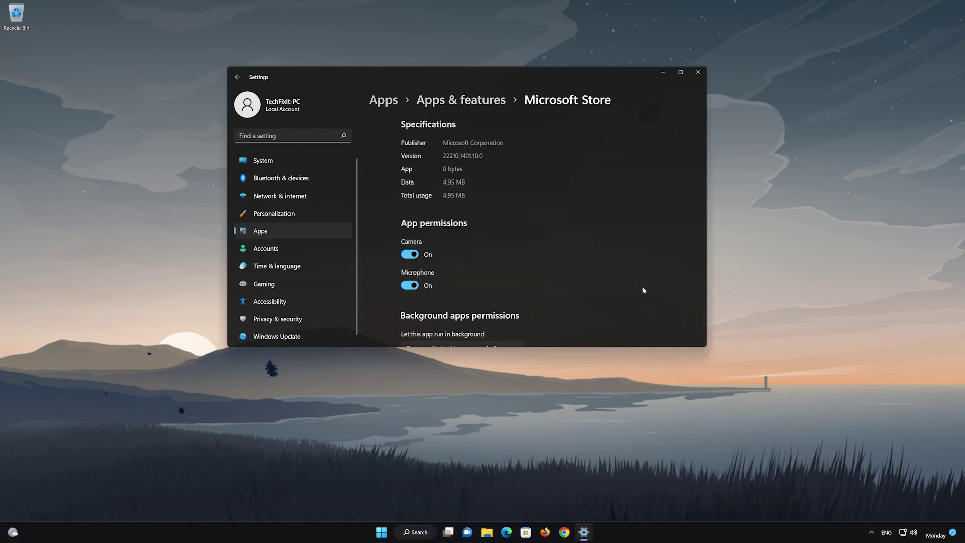
pyautogui.scroll(-8, 622, 283)
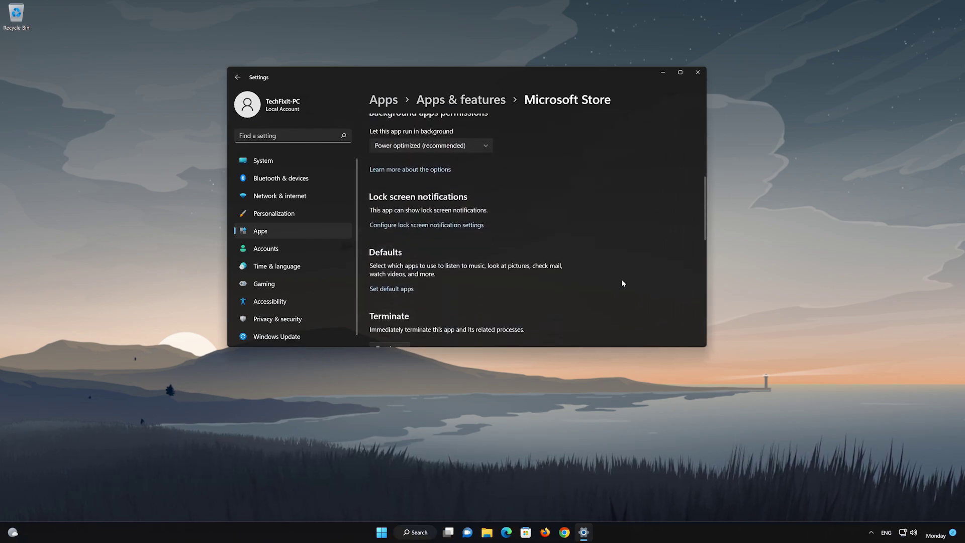
pyautogui.scroll(-3, 623, 282)
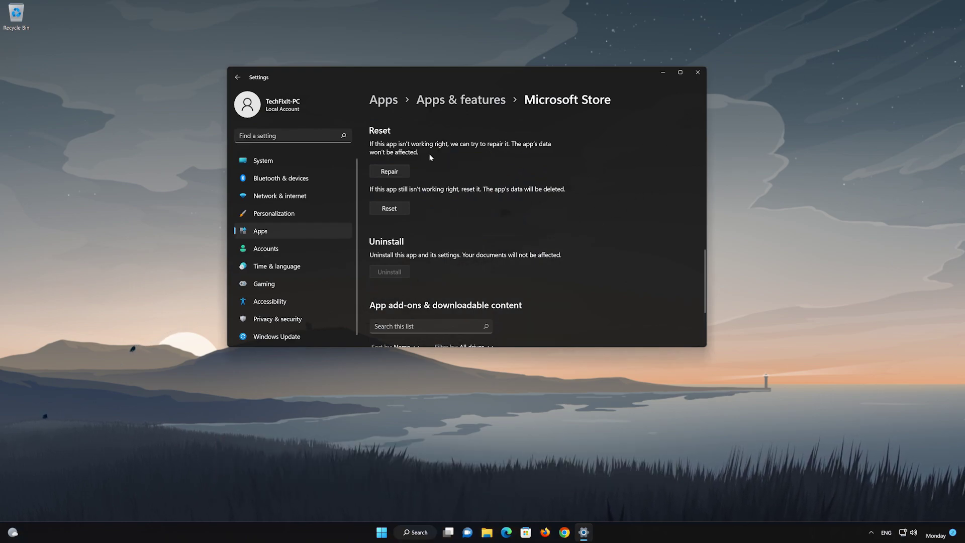
pyautogui.click(399, 172)
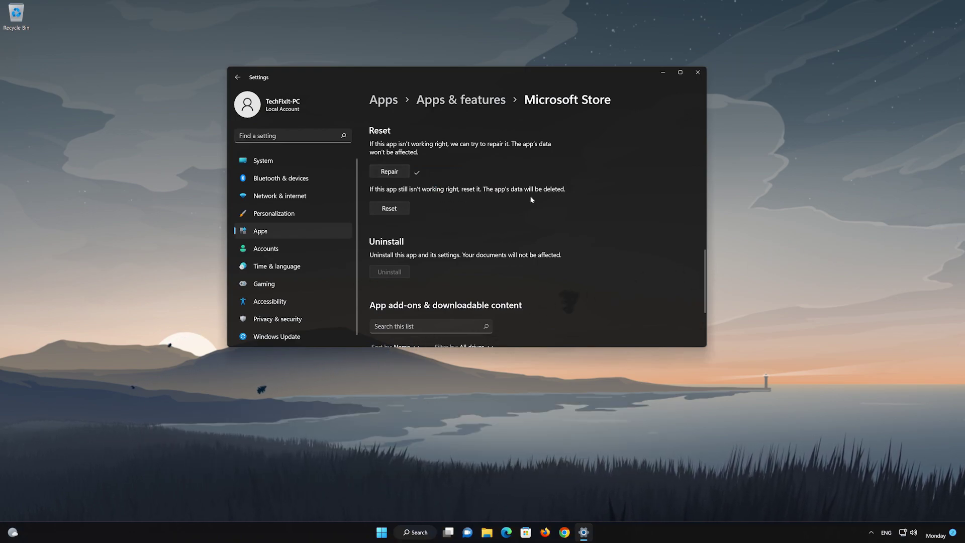
# Reset the Microsoft Store app and confirm the deletion of its data.
pyautogui.click(385, 210)
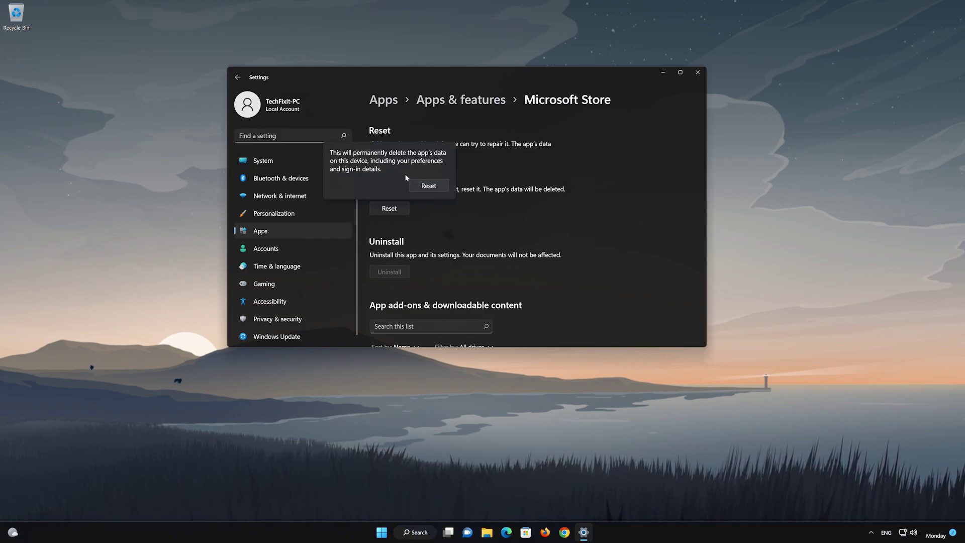
pyautogui.click(428, 190)
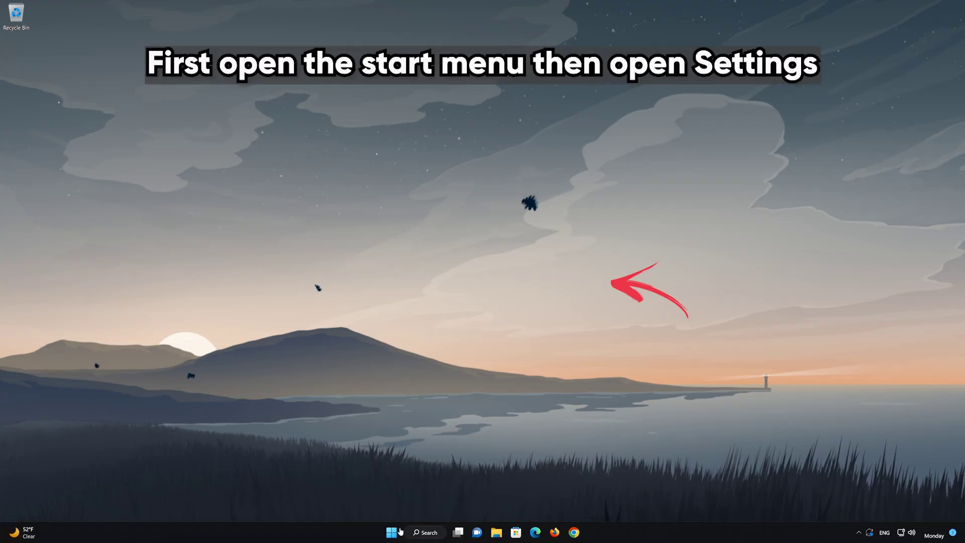
# Open Windows Settings from the Start menu and go to Apps & features in the Apps section.
pyautogui.click(391, 534)
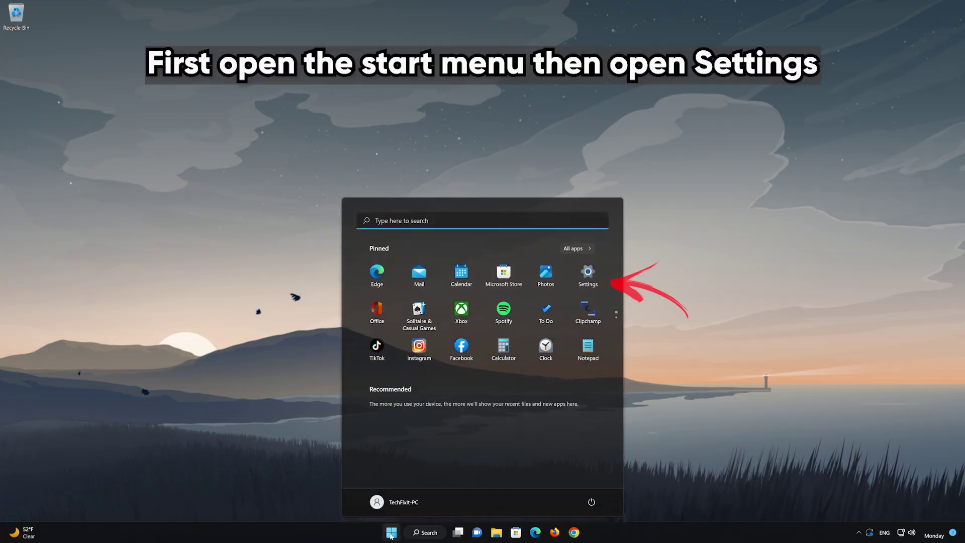
pyautogui.click(589, 282)
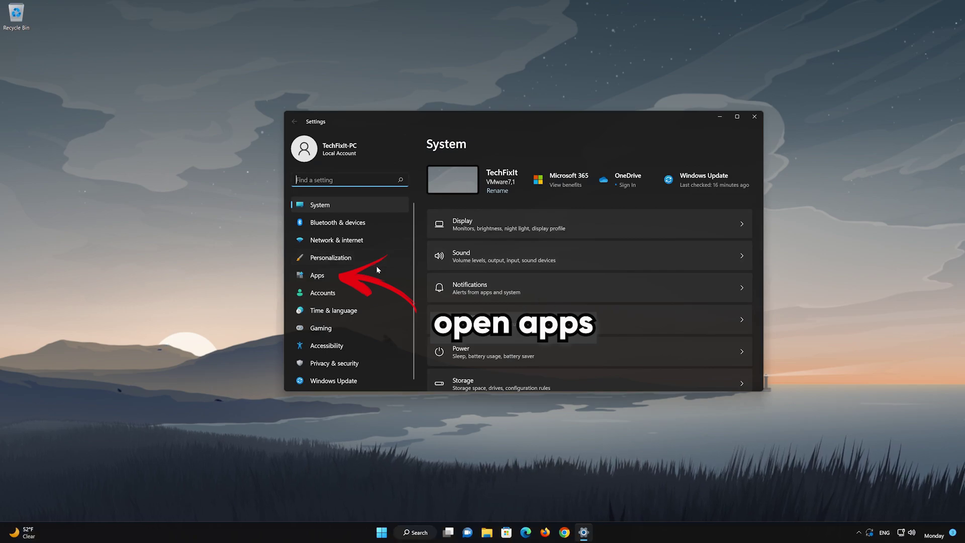
pyautogui.click(326, 277)
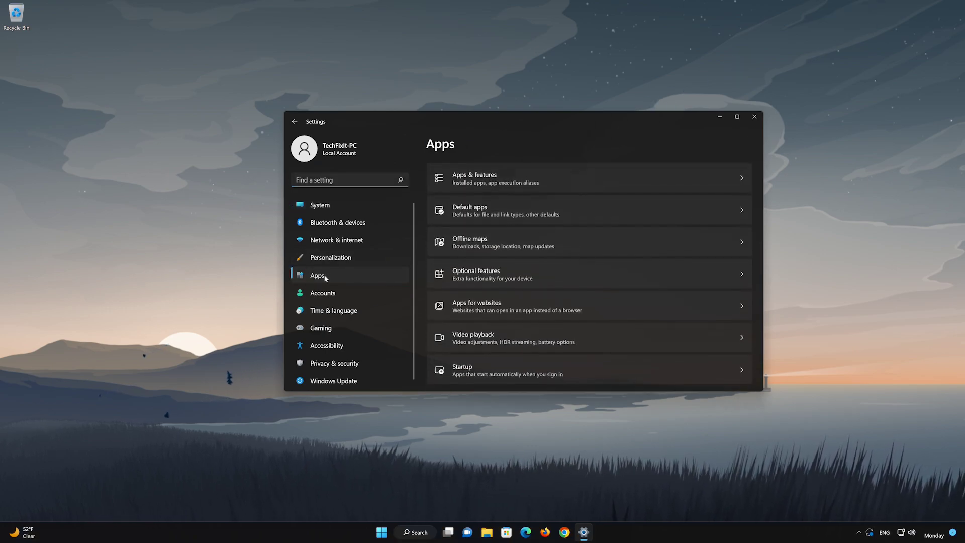
pyautogui.click(517, 185)
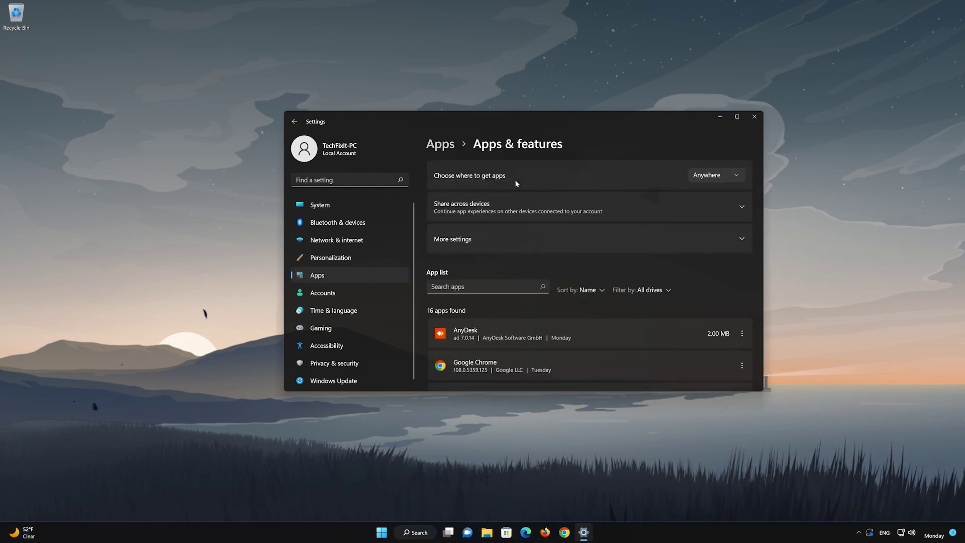
# Find Xbox in the installed app list and open its advanced options.
pyautogui.scroll(-5, 604, 291)
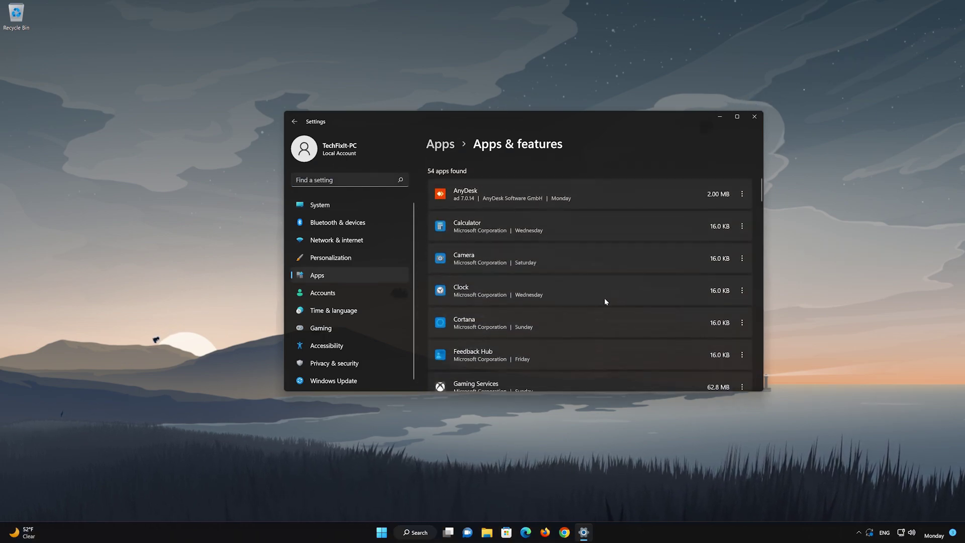
pyautogui.scroll(-10, 604, 298)
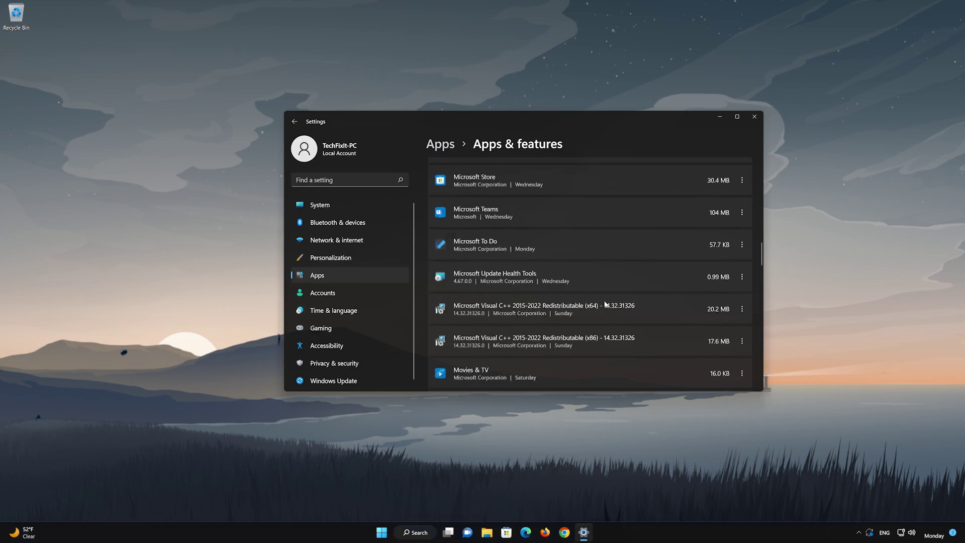
pyautogui.scroll(-12, 604, 304)
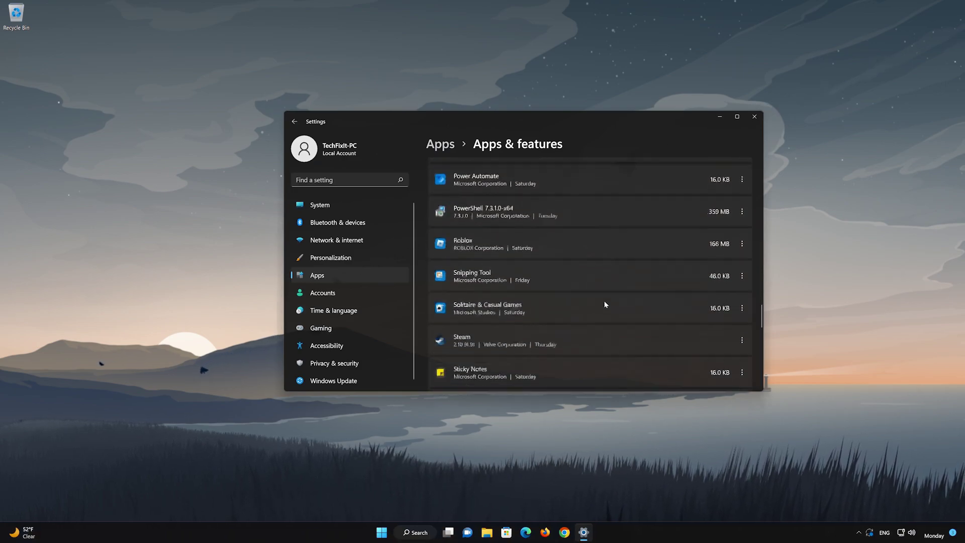
pyautogui.scroll(-8, 605, 305)
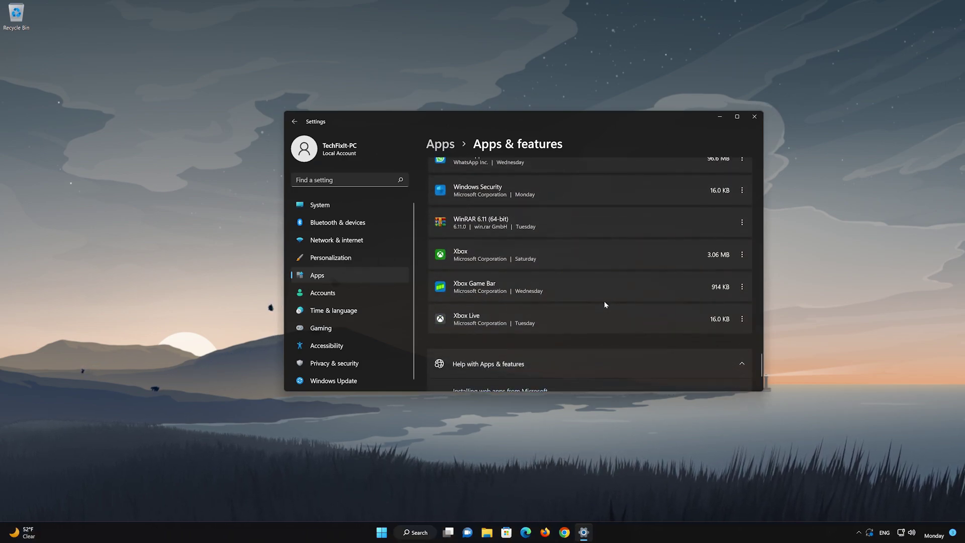
pyautogui.scroll(1, 605, 304)
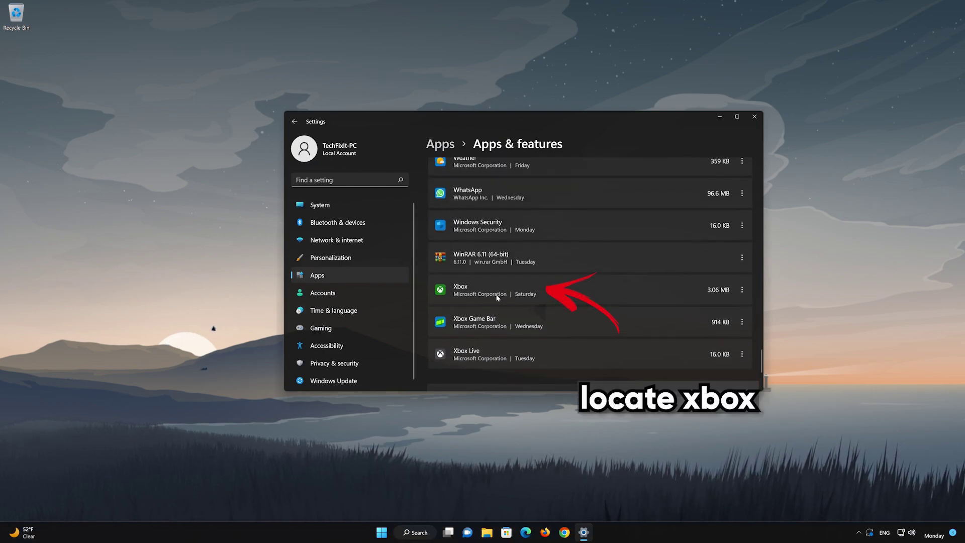
pyautogui.click(742, 290)
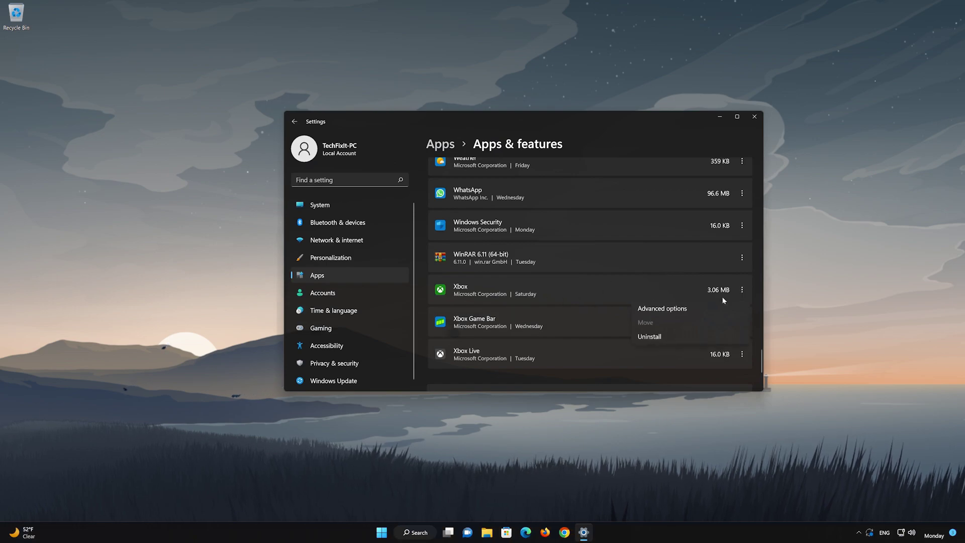
pyautogui.click(664, 311)
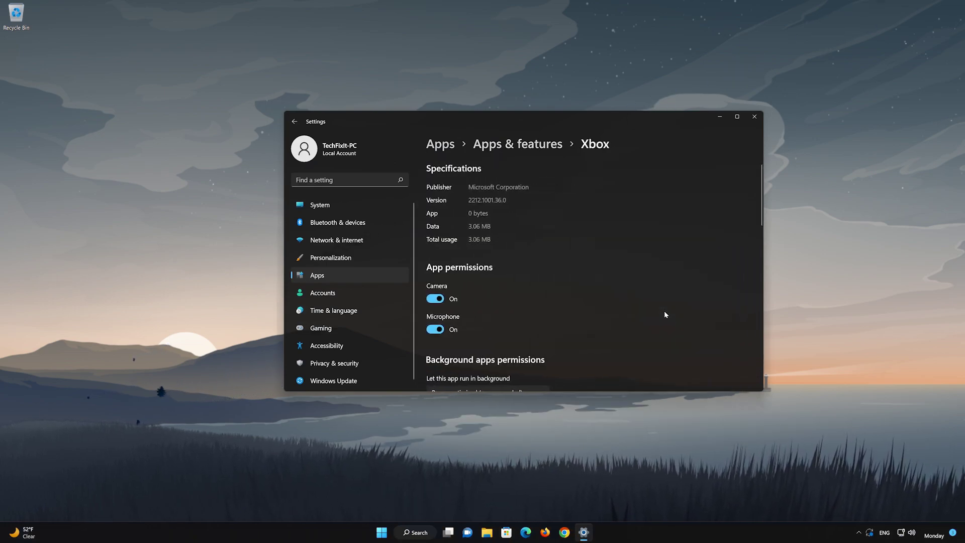
# Repair the Xbox app, then reset it and confirm the deletion of its data.
pyautogui.scroll(-5, 663, 311)
pyautogui.scroll(-8, 663, 312)
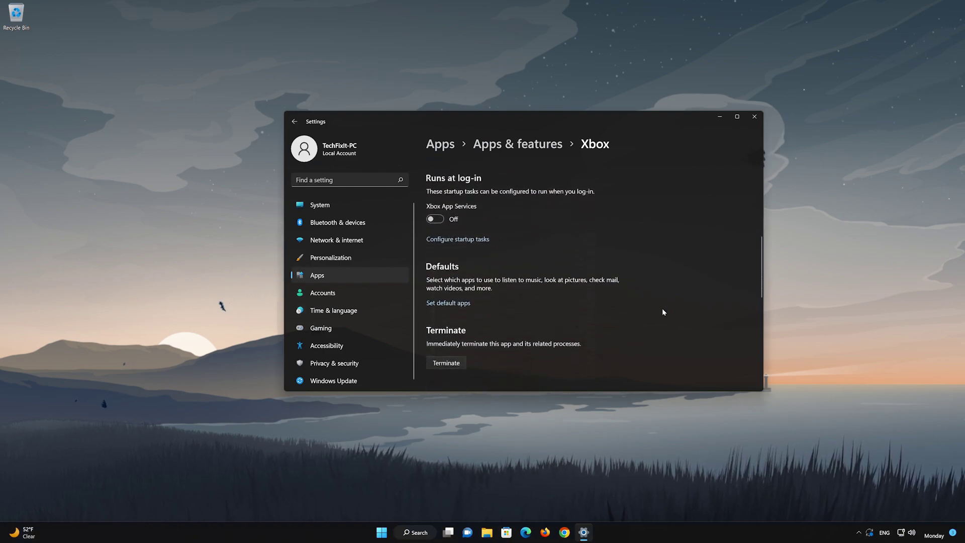
pyautogui.scroll(-2, 663, 312)
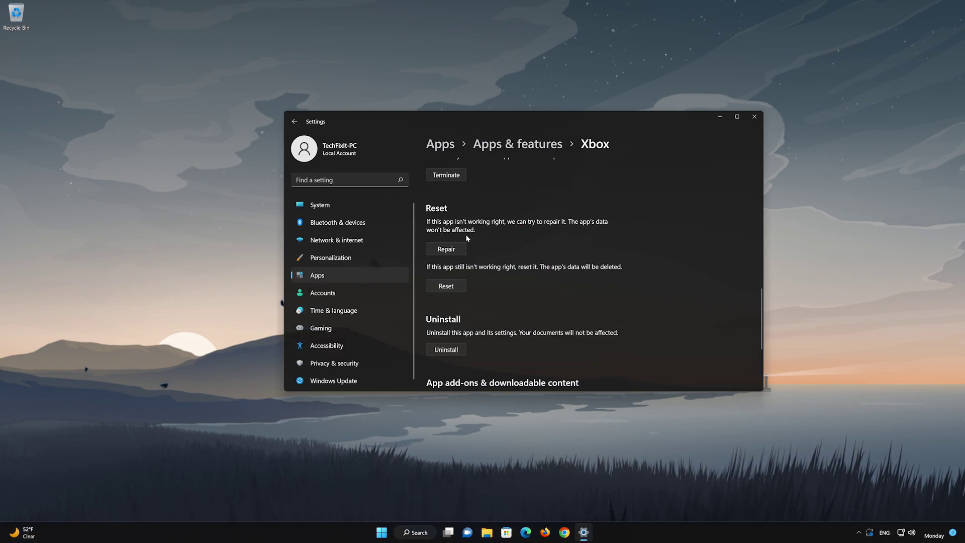
pyautogui.click(443, 254)
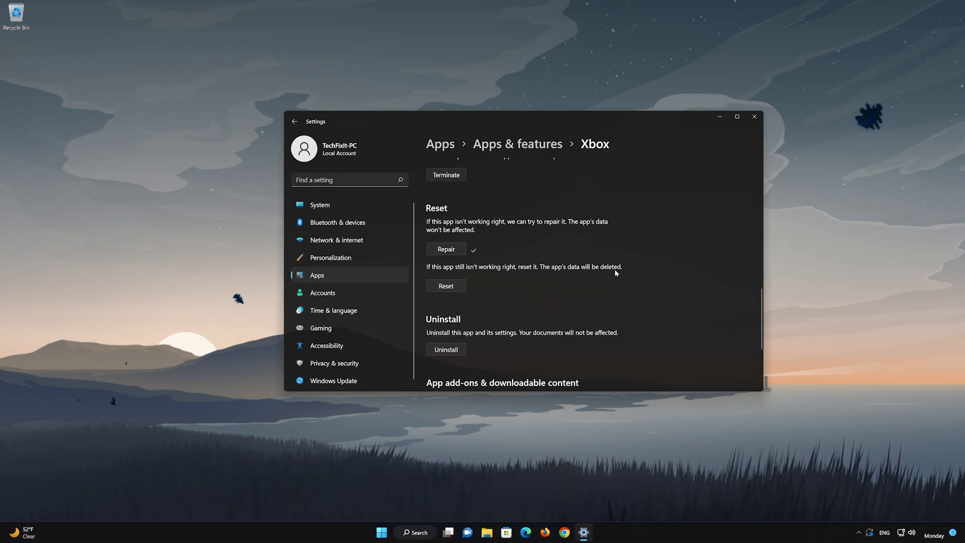
pyautogui.click(446, 286)
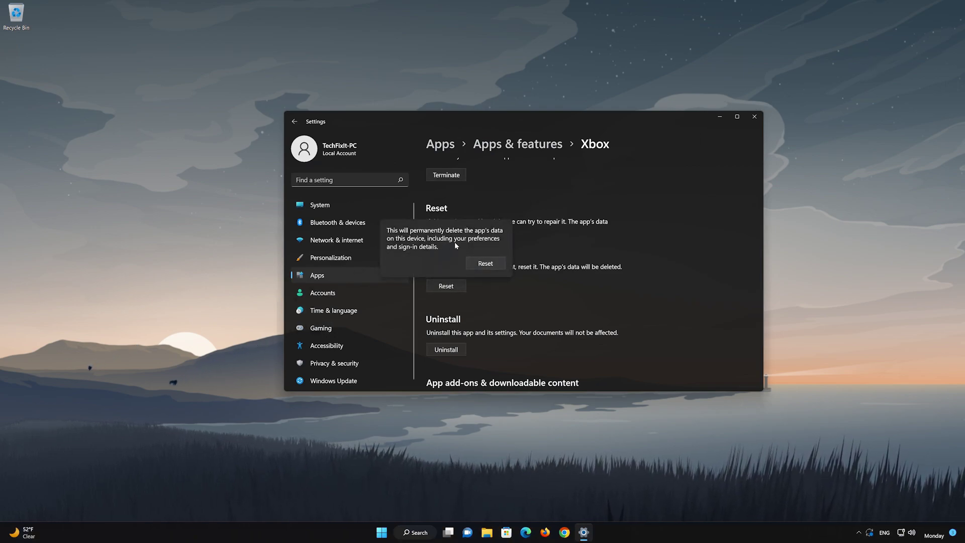
pyautogui.click(486, 263)
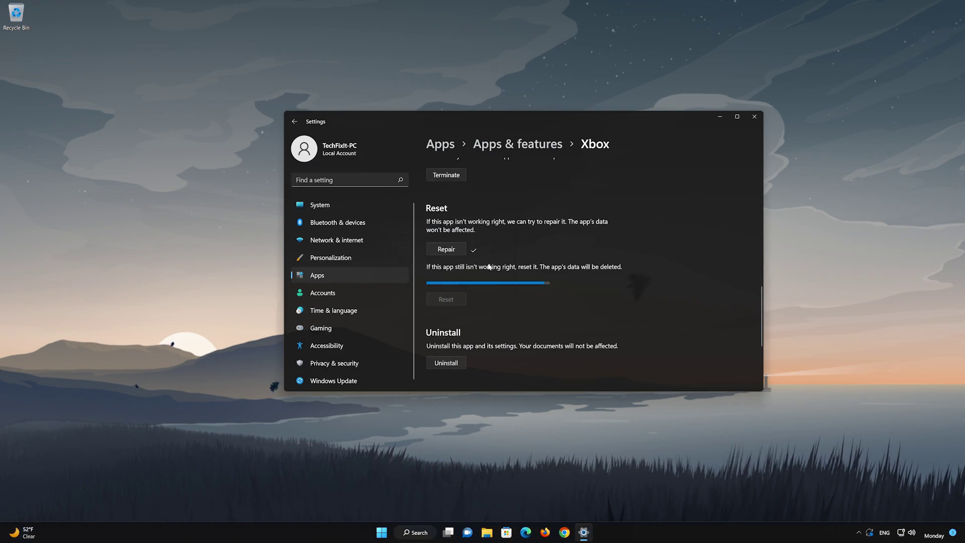
# Uninstall the Xbox app, confirm the removal, and close Settings.
pyautogui.scroll(-2, 485, 270)
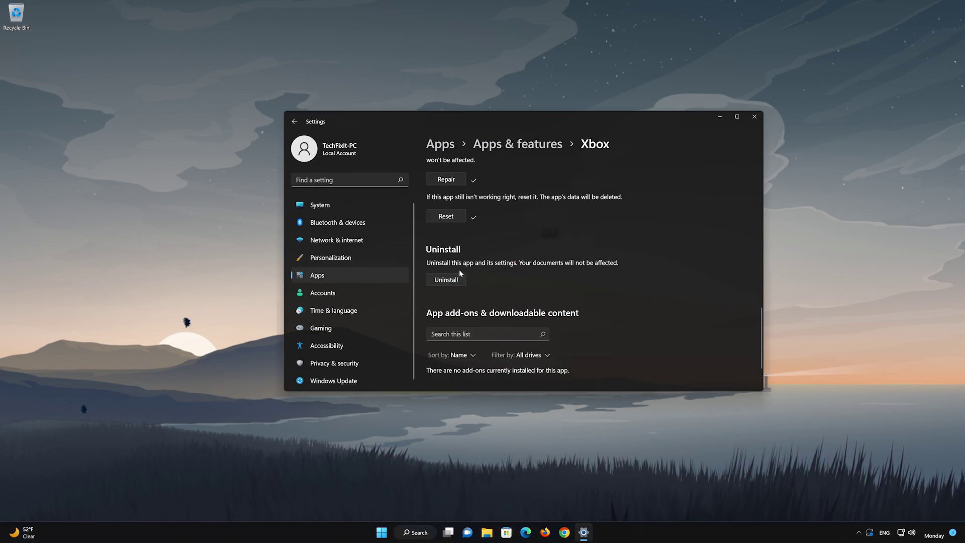
pyautogui.click(443, 282)
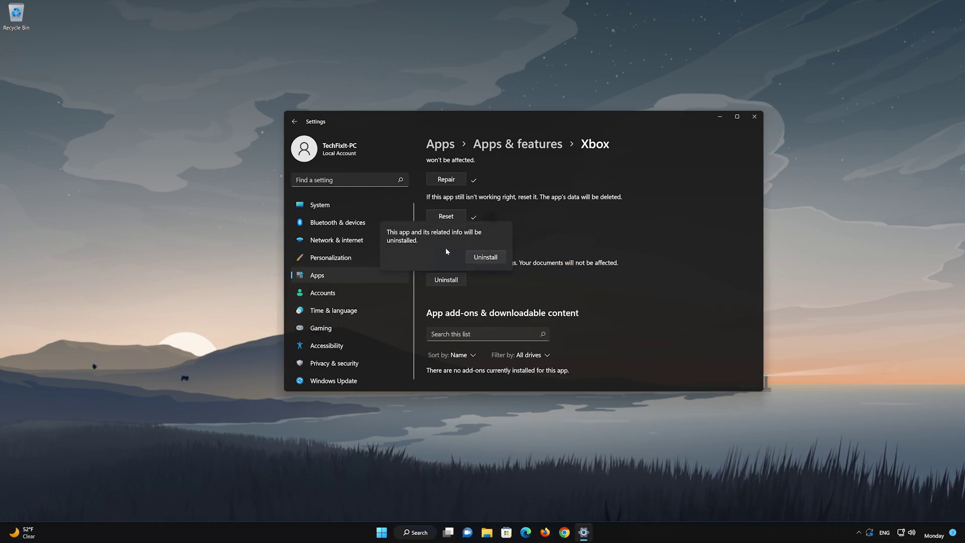
pyautogui.click(491, 260)
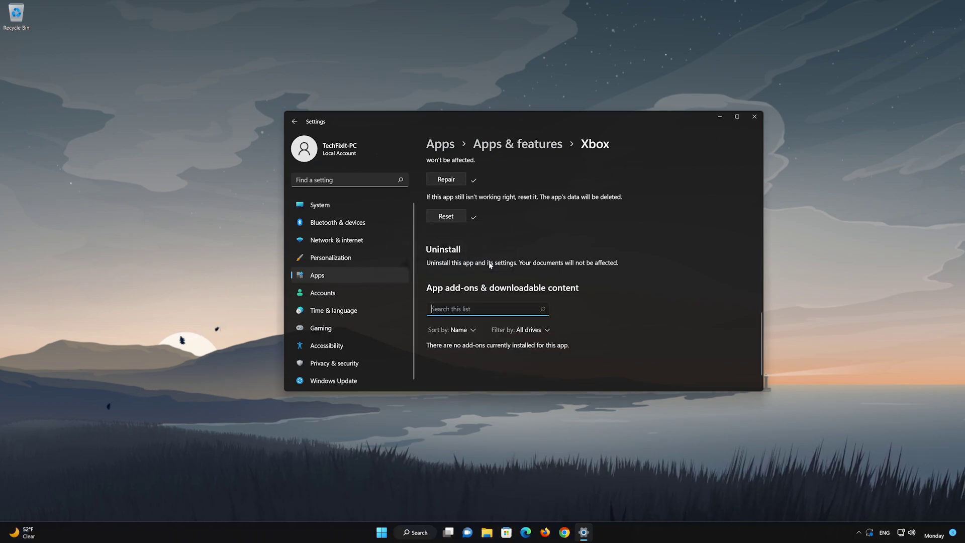
pyautogui.click(755, 116)
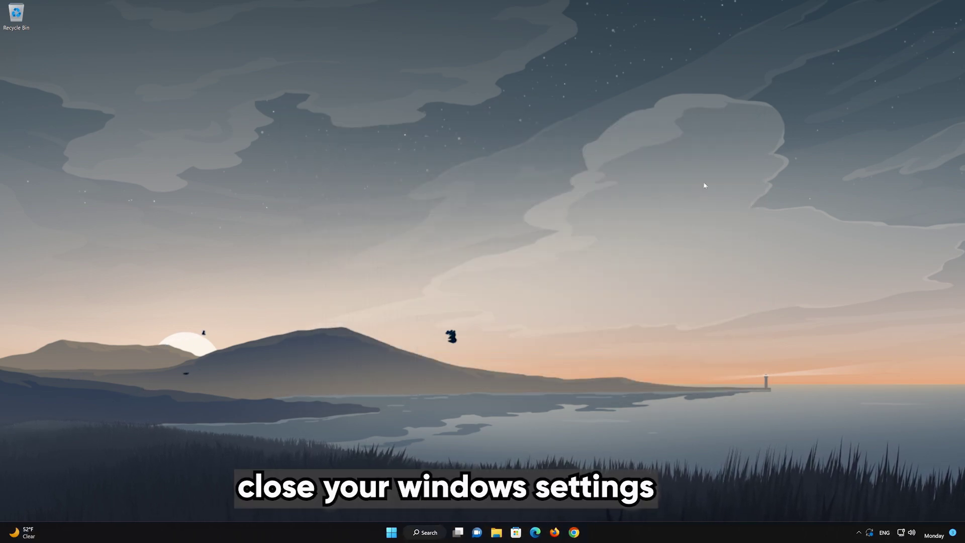
# Launch Microsoft Store, search for "xbox", and open the Xbox app's product page.
pyautogui.click(516, 533)
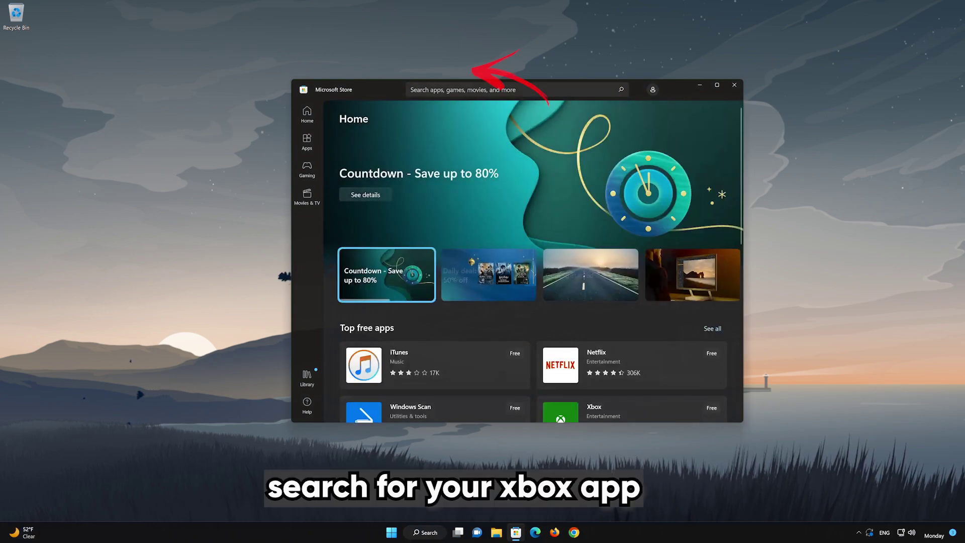
pyautogui.click(503, 89)
pyautogui.write('x')
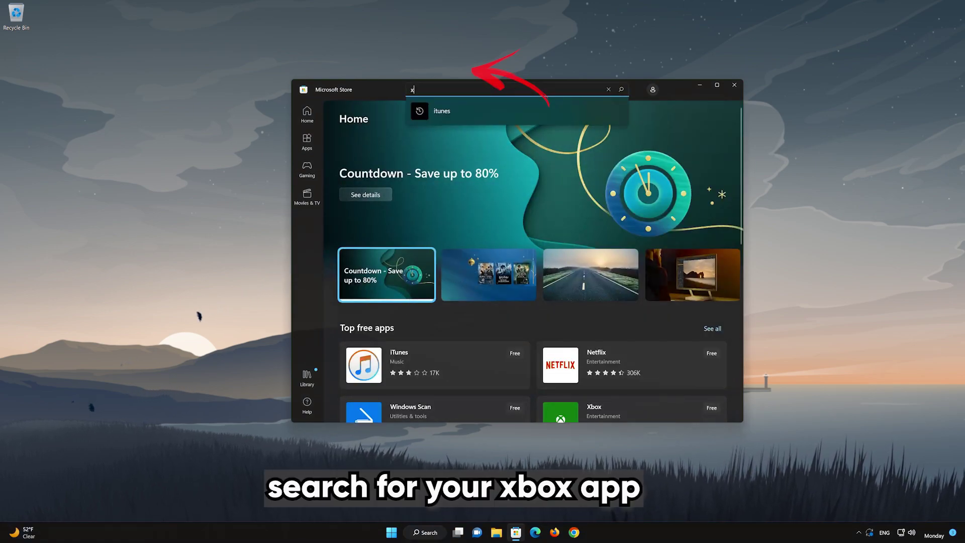
pyautogui.write('box')
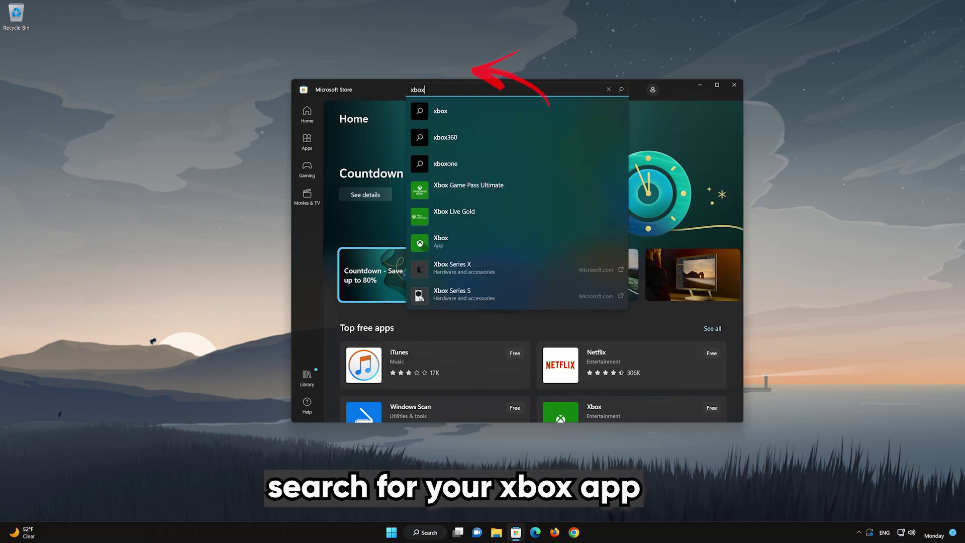
pyautogui.click(457, 243)
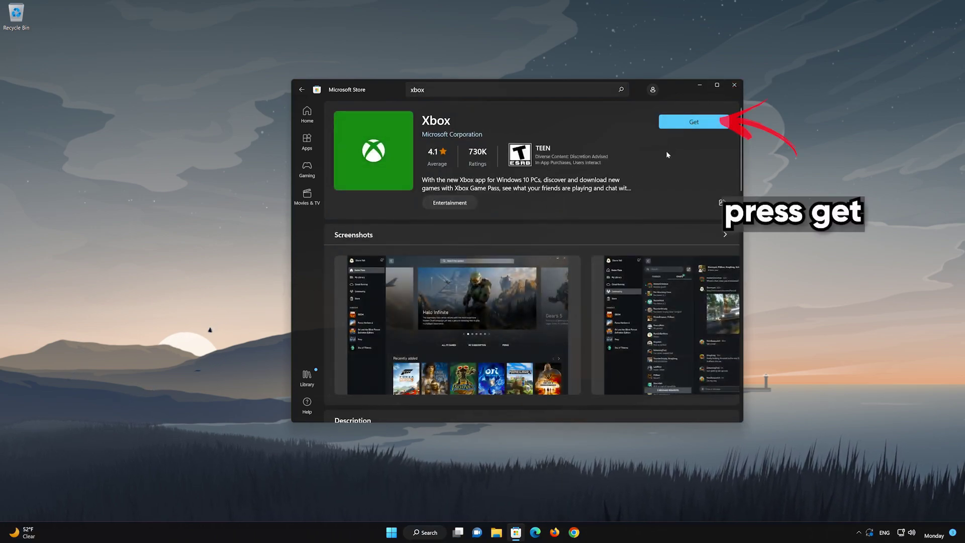
# Install the Xbox app from its store page and launch it.
pyautogui.click(689, 128)
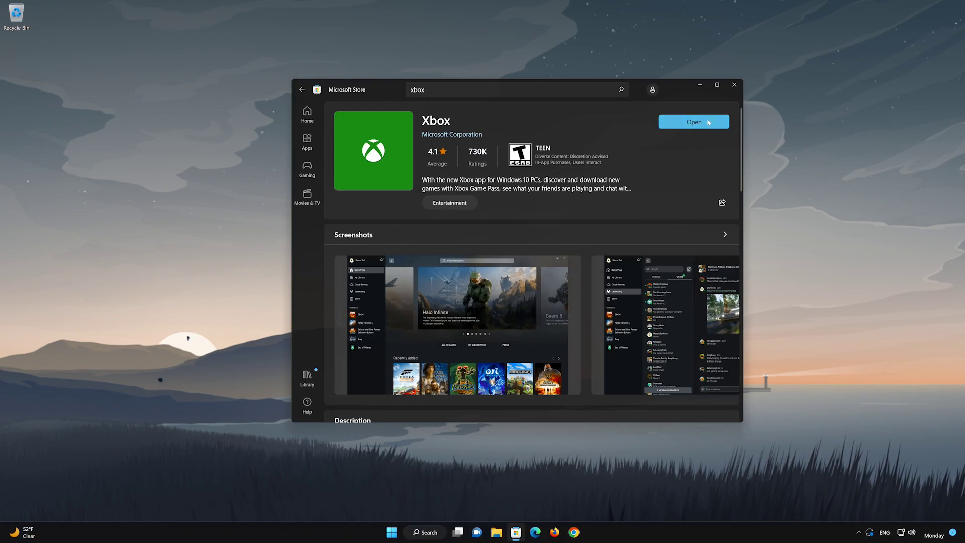
pyautogui.click(709, 121)
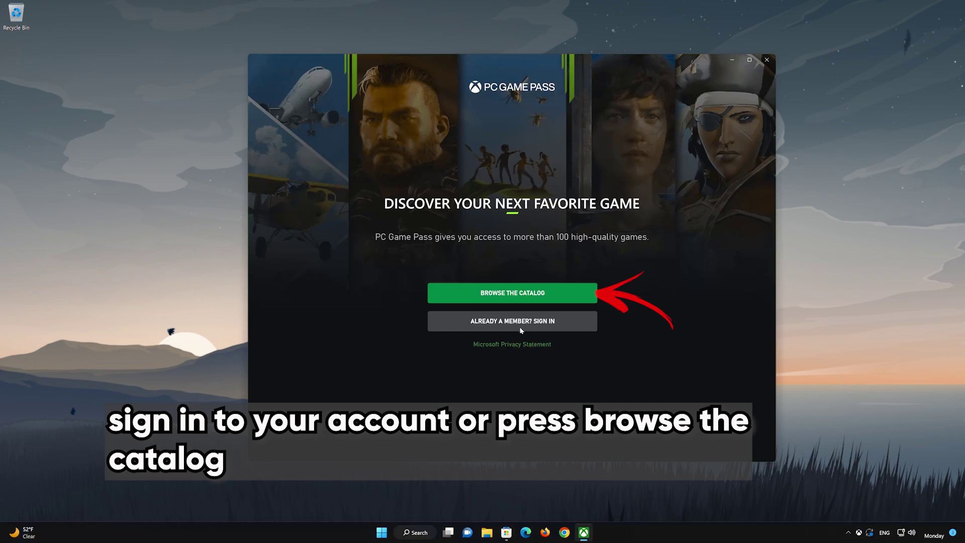
# Browse the PC Game Pass catalog without signing in, then close the Xbox app and Microsoft Store.
pyautogui.click(534, 293)
pyautogui.scroll(-6, 535, 295)
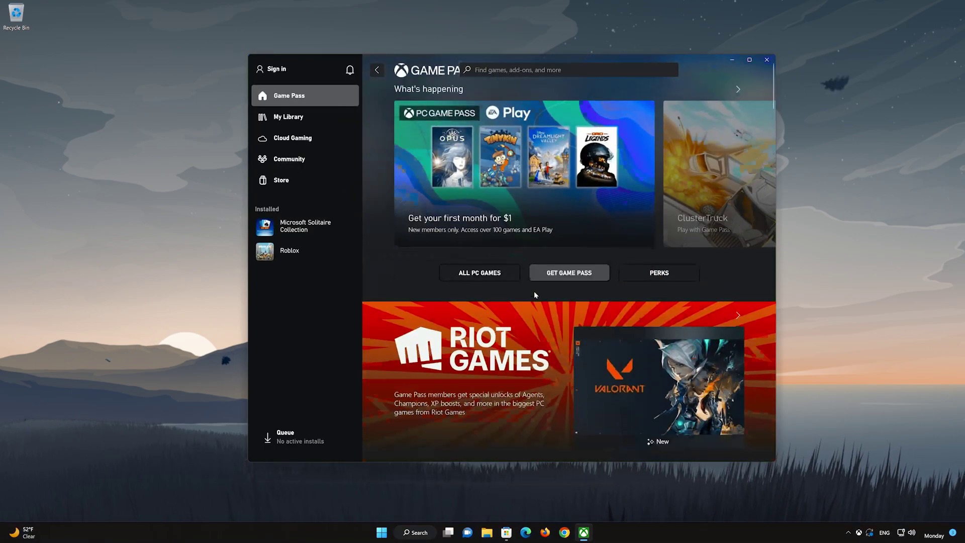
pyautogui.scroll(-4, 535, 294)
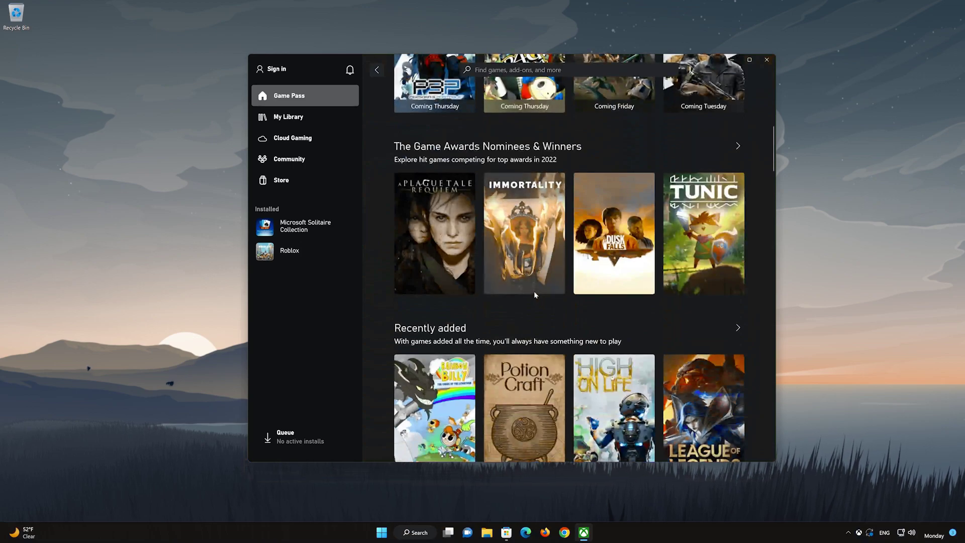
pyautogui.scroll(-5, 534, 294)
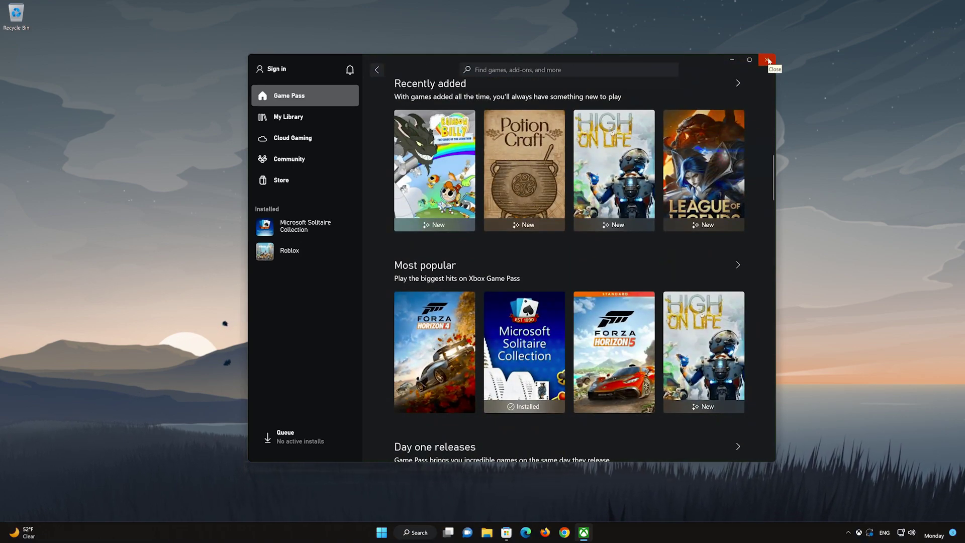
pyautogui.click(768, 61)
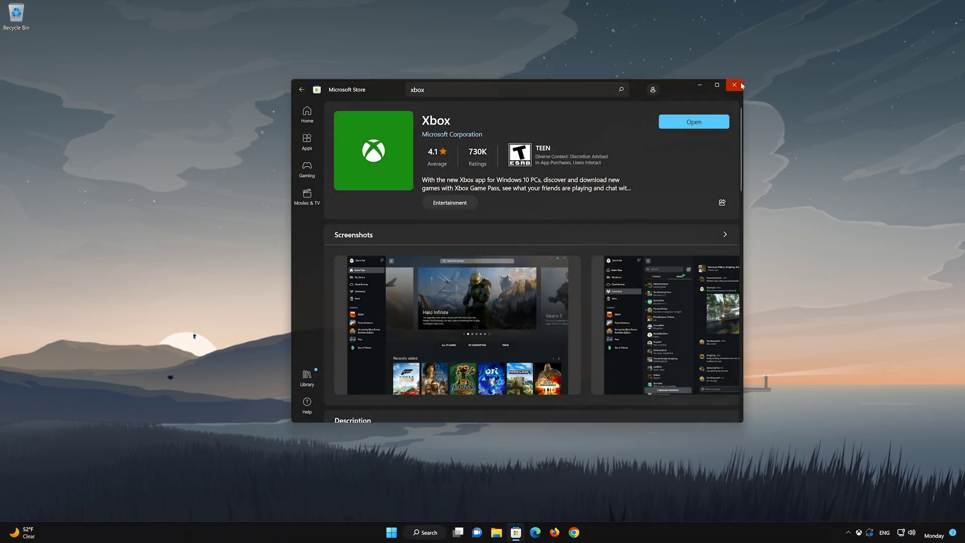
pyautogui.click(740, 85)
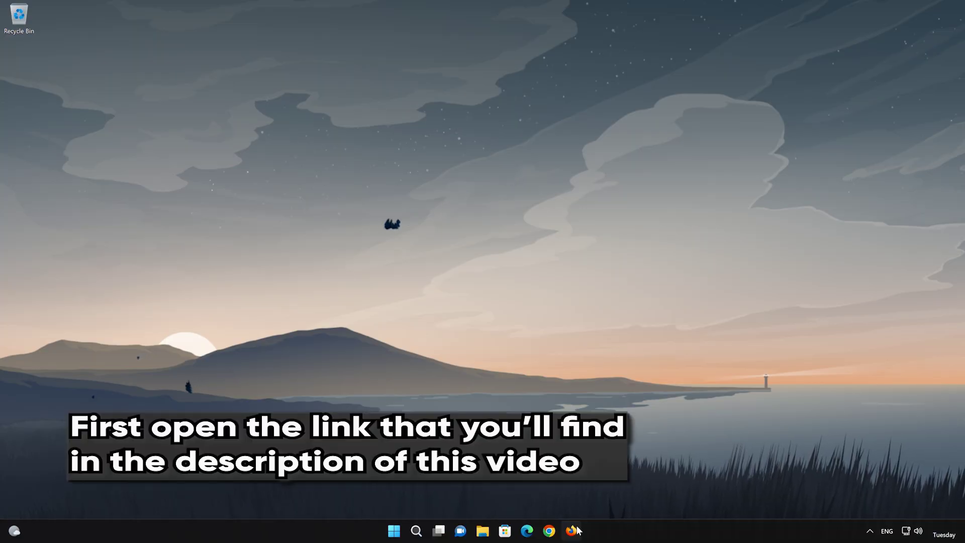
pyautogui.click(573, 530)
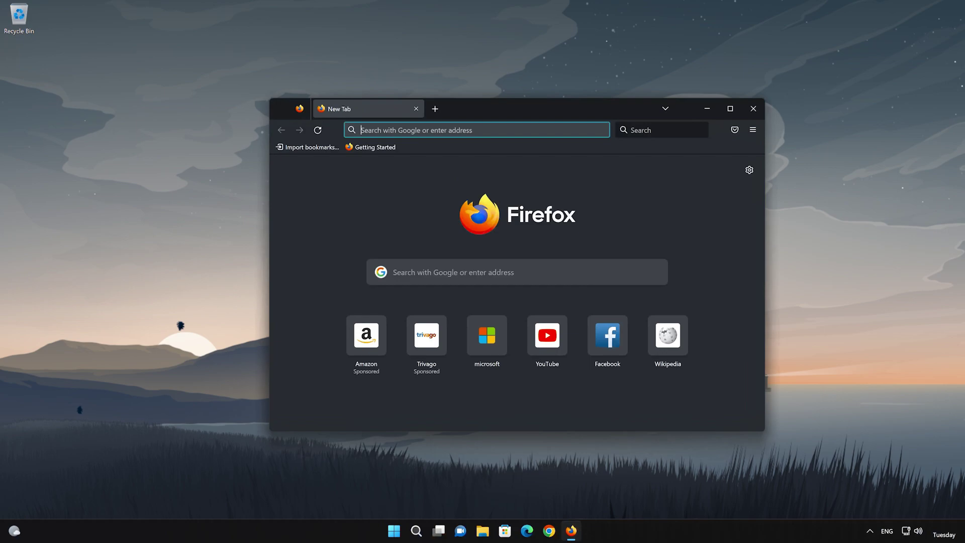
pyautogui.rightClick(451, 130)
pyautogui.click(479, 216)
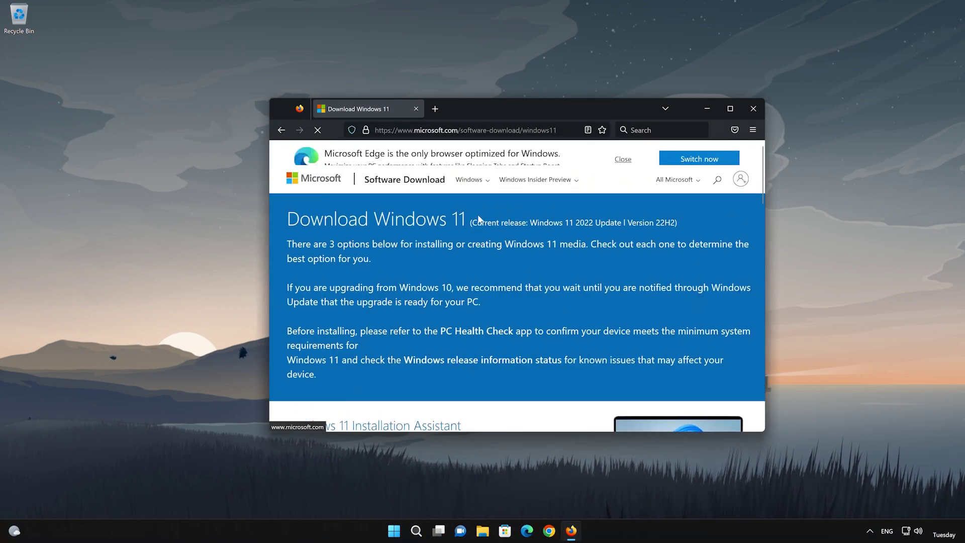
# Download the media creation tool from the Create Windows 11 Installation Media section and close the browser.
pyautogui.scroll(-5, 479, 218)
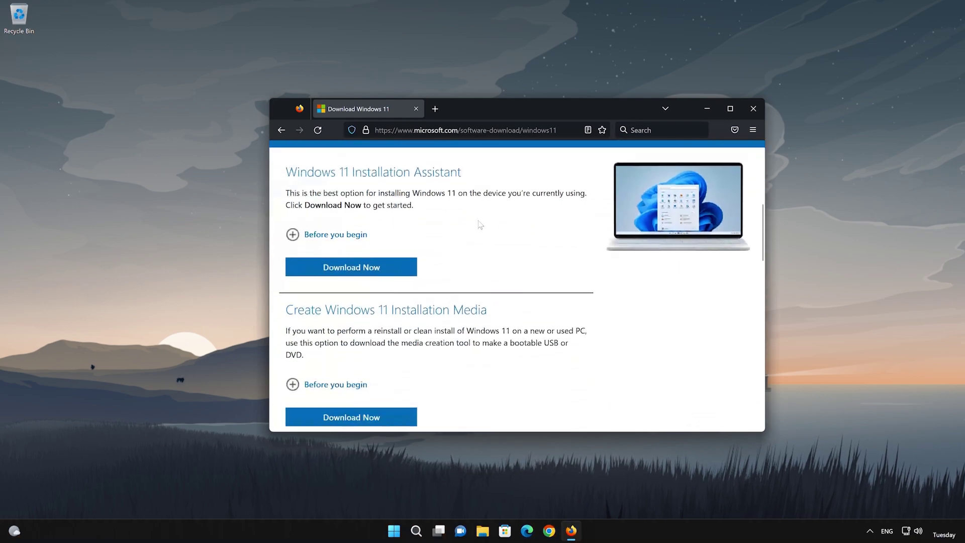
pyautogui.scroll(-2, 481, 225)
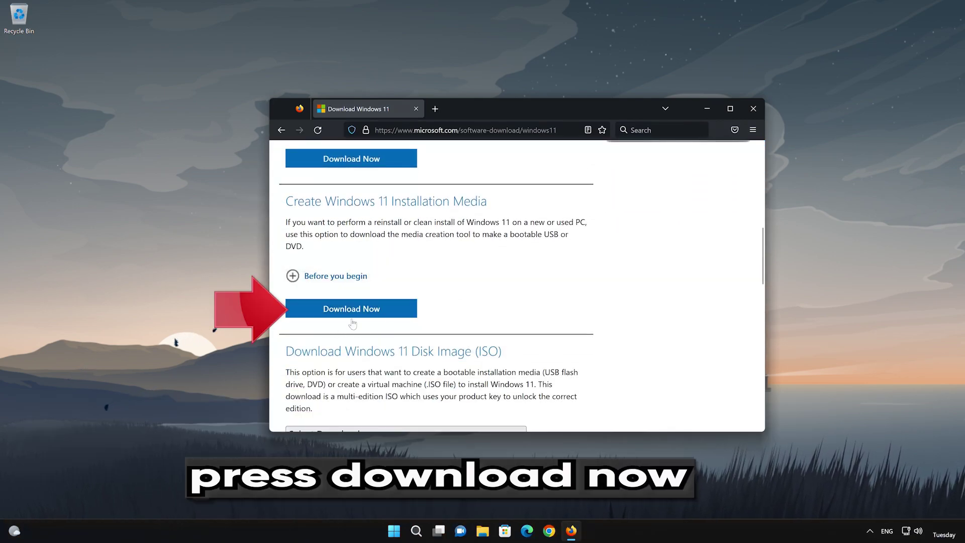
pyautogui.click(368, 309)
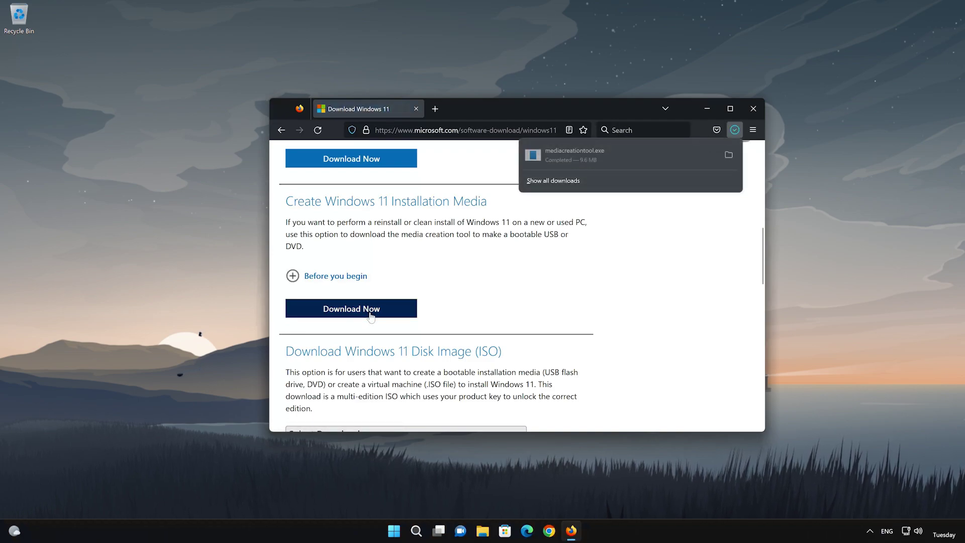
pyautogui.click(751, 108)
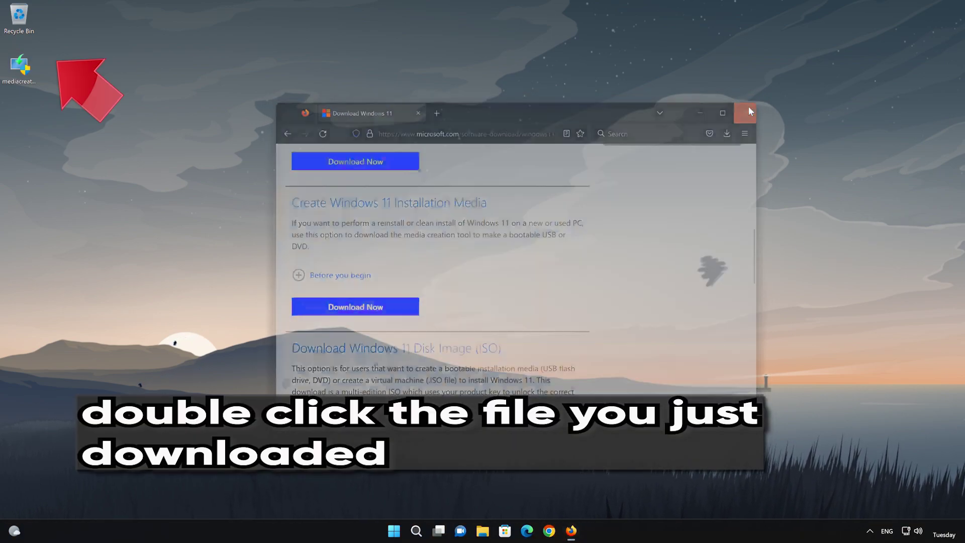
# Run the downloaded media creation tool from the desktop, allow it to make changes, and accept its license terms.
pyautogui.doubleClick(19, 70)
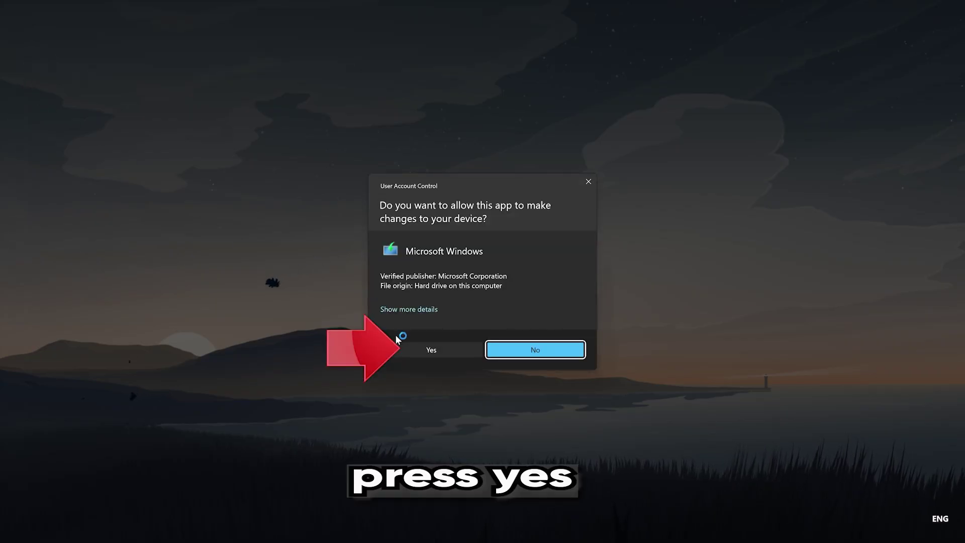
pyautogui.click(426, 351)
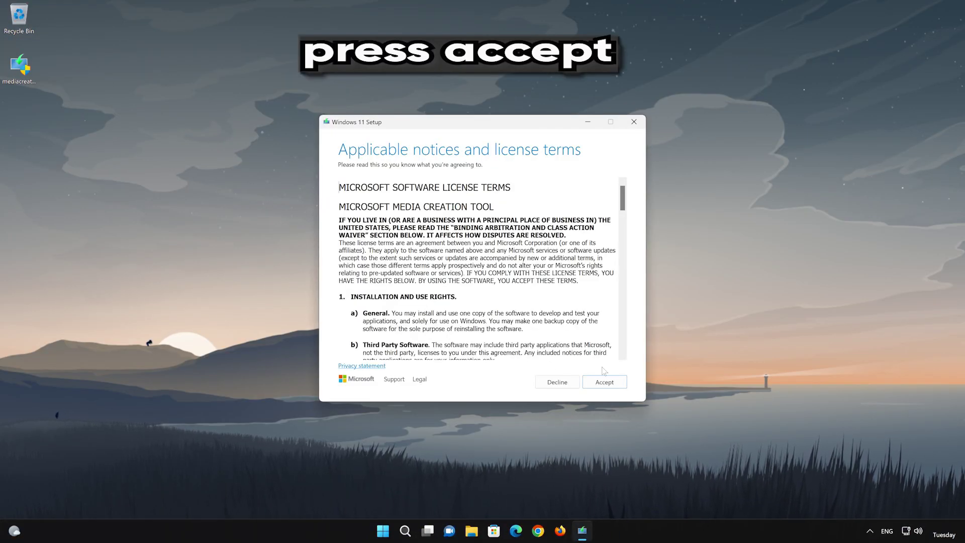
pyautogui.click(611, 385)
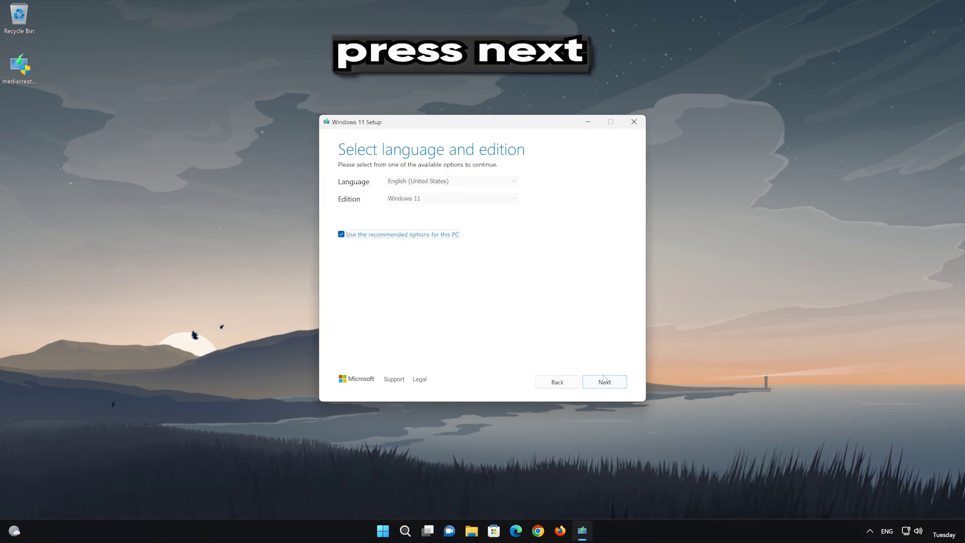
# Keep the recommended language and edition, and choose ISO file as the installation media.
pyautogui.click(616, 386)
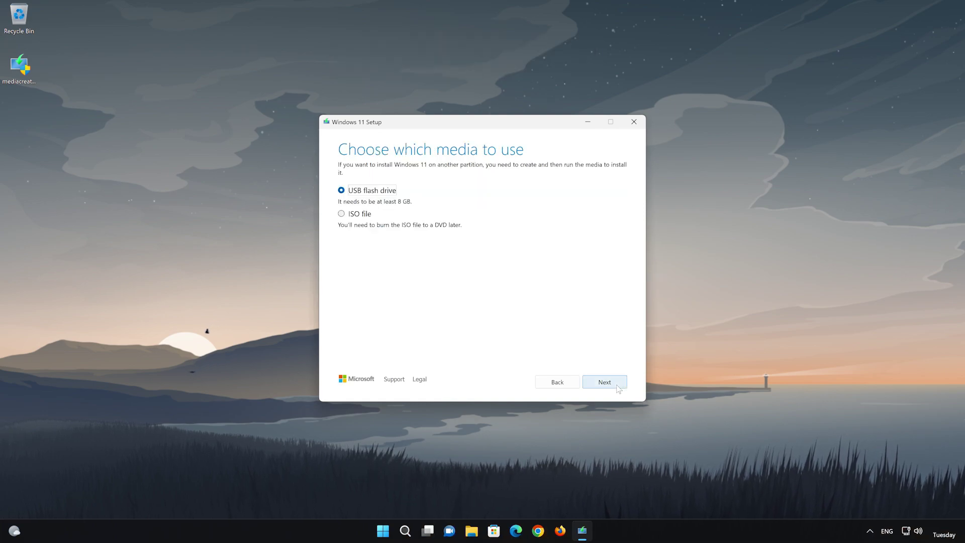
pyautogui.click(341, 214)
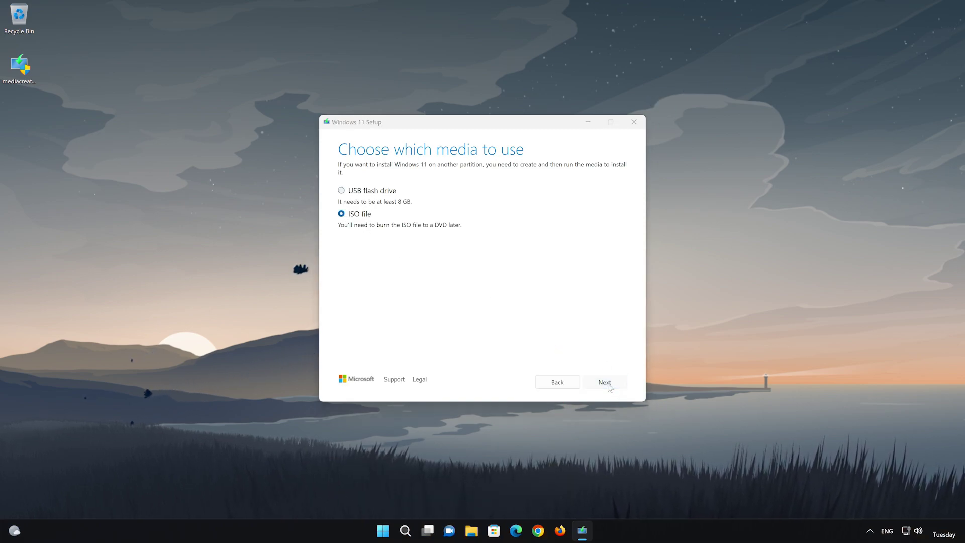
pyautogui.click(606, 383)
# Save the ISO file to the Desktop as "Windows 11" and finish the media creation wizard.
pyautogui.press('End')
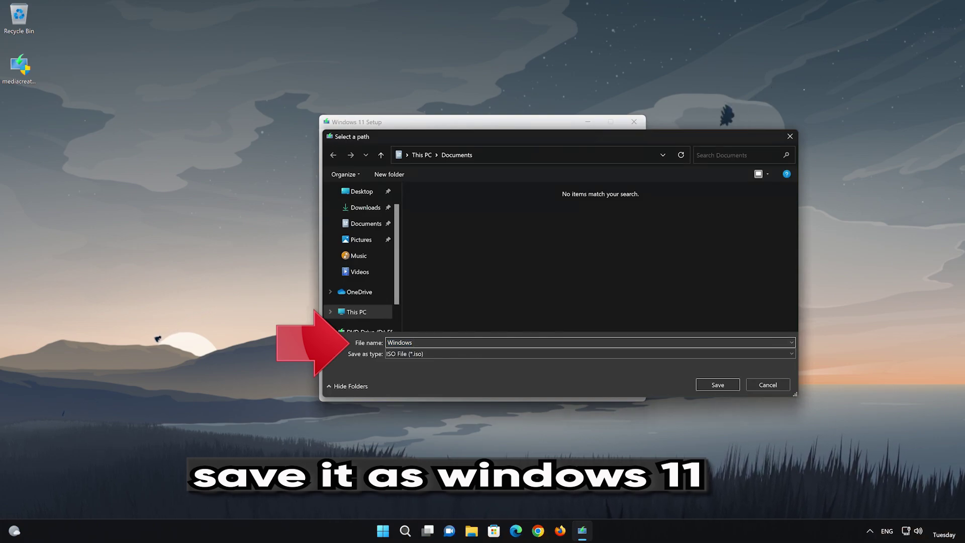
pyautogui.write('11')
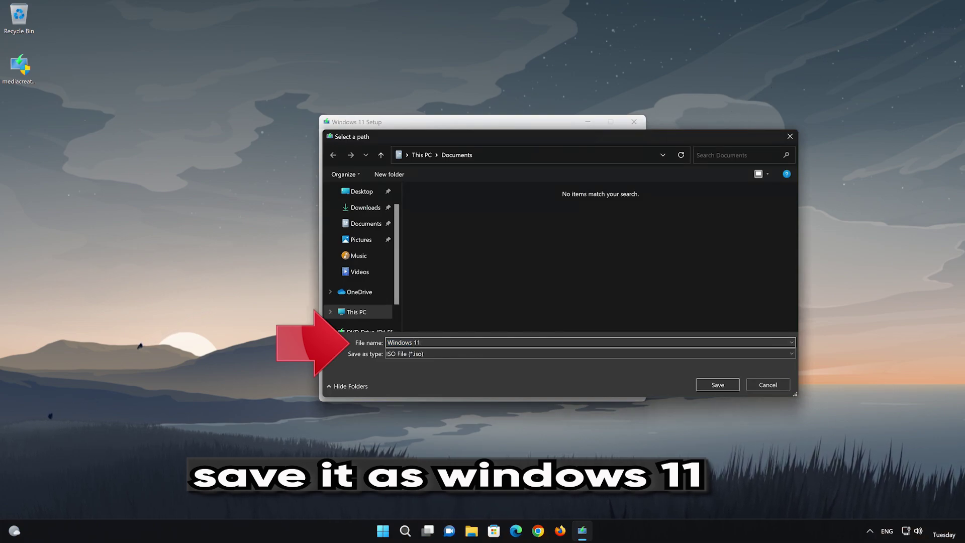
pyautogui.click(363, 191)
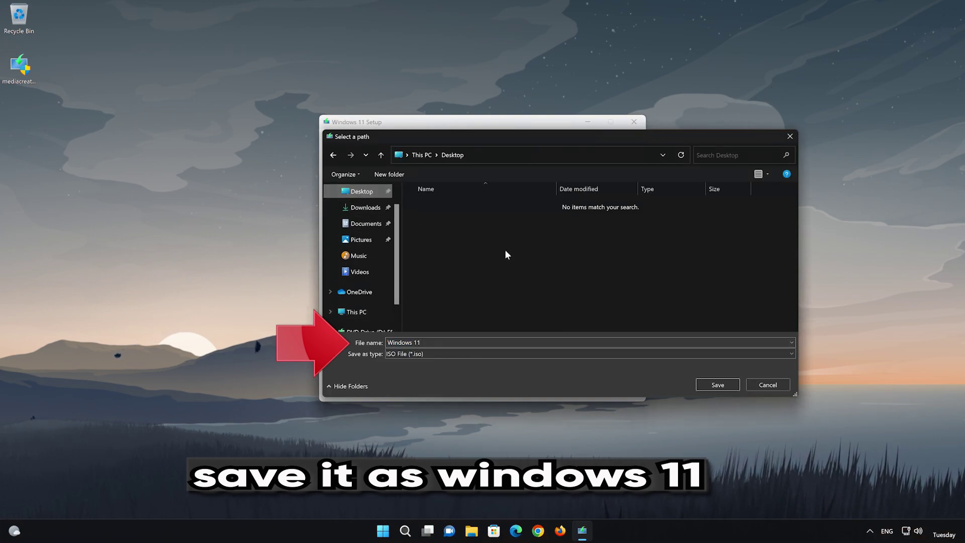
pyautogui.click(725, 384)
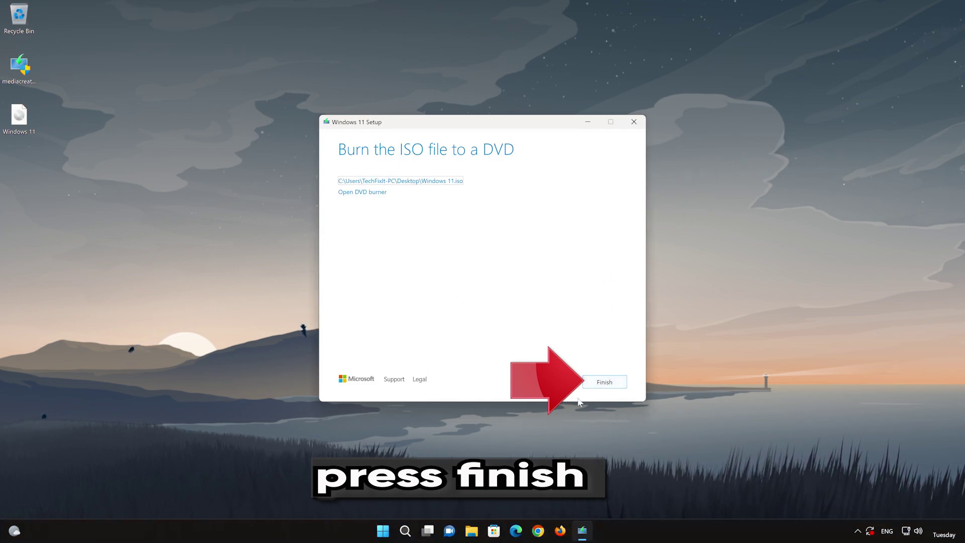
pyautogui.click(604, 386)
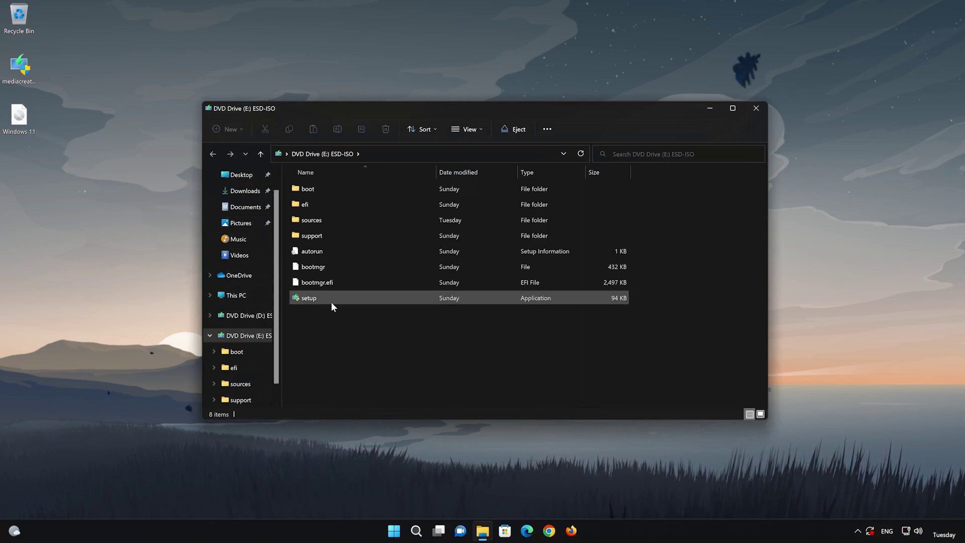
# Run setup from the mounted Windows 11 ISO drive, allow it to make changes, and close the File Explorer window.
pyautogui.doubleClick(361, 298)
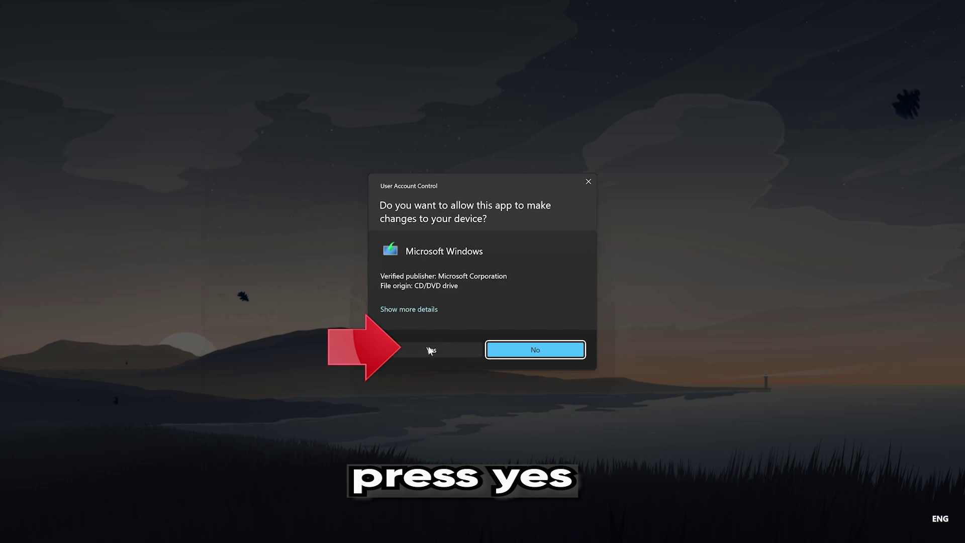
pyautogui.click(427, 350)
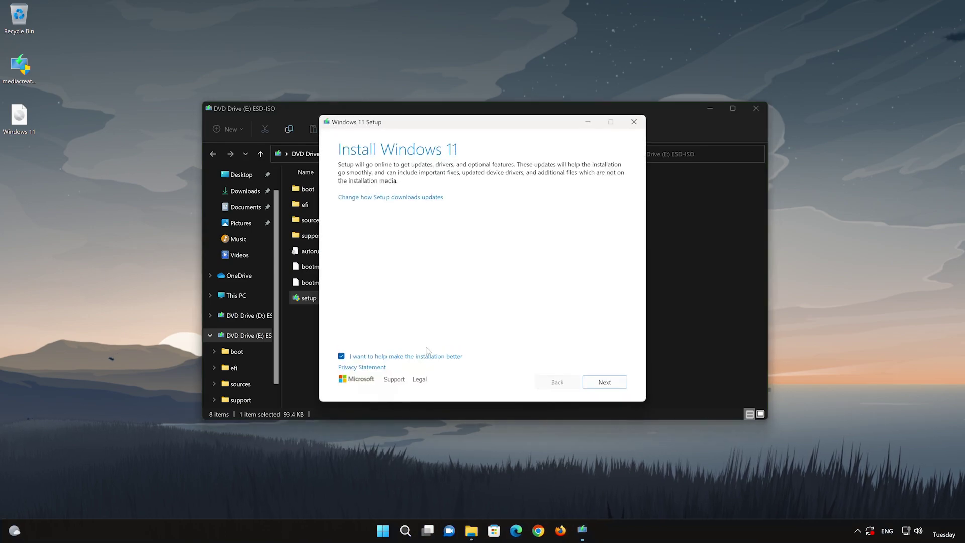
pyautogui.click(754, 110)
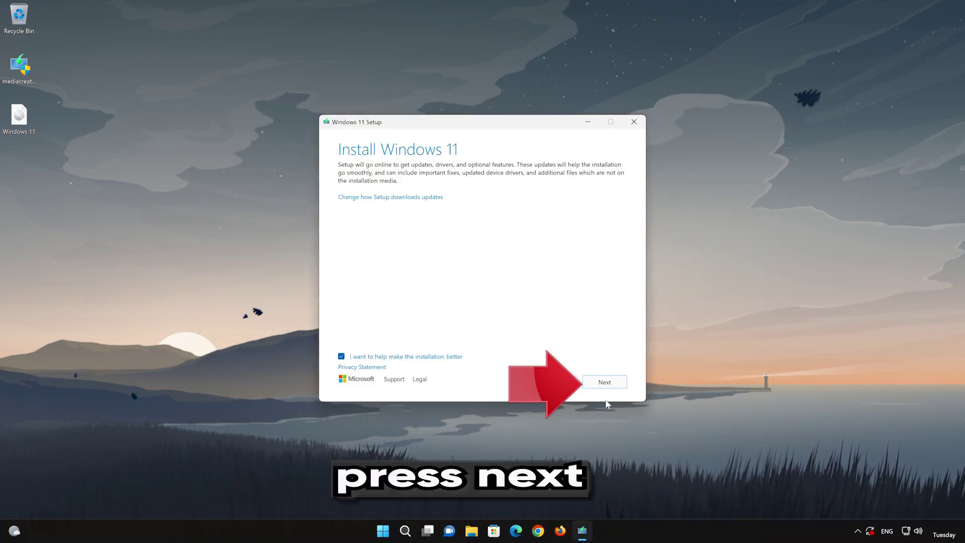
# Proceed through Windows 11 Setup, accept the license terms, and start installing Windows 11 Pro with personal files and apps kept.
pyautogui.click(611, 386)
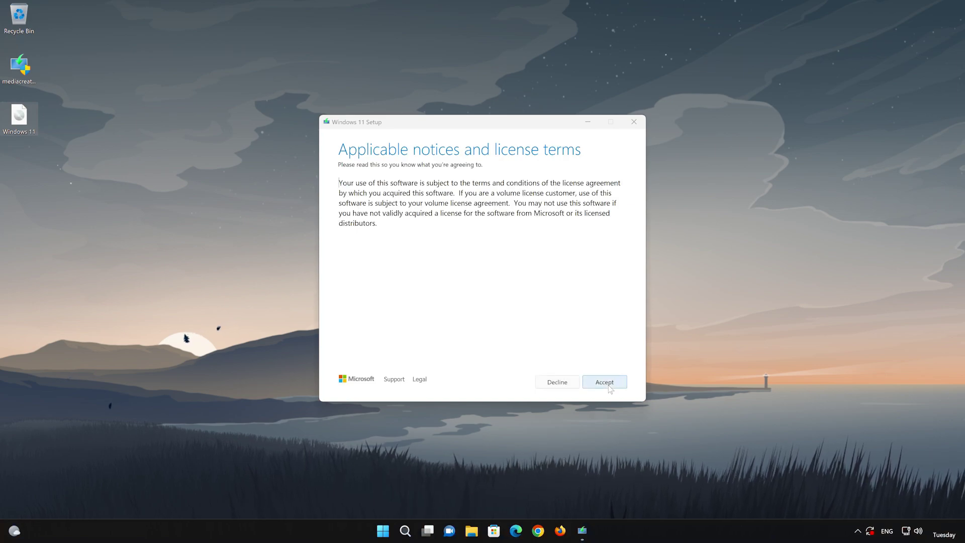
pyautogui.click(608, 386)
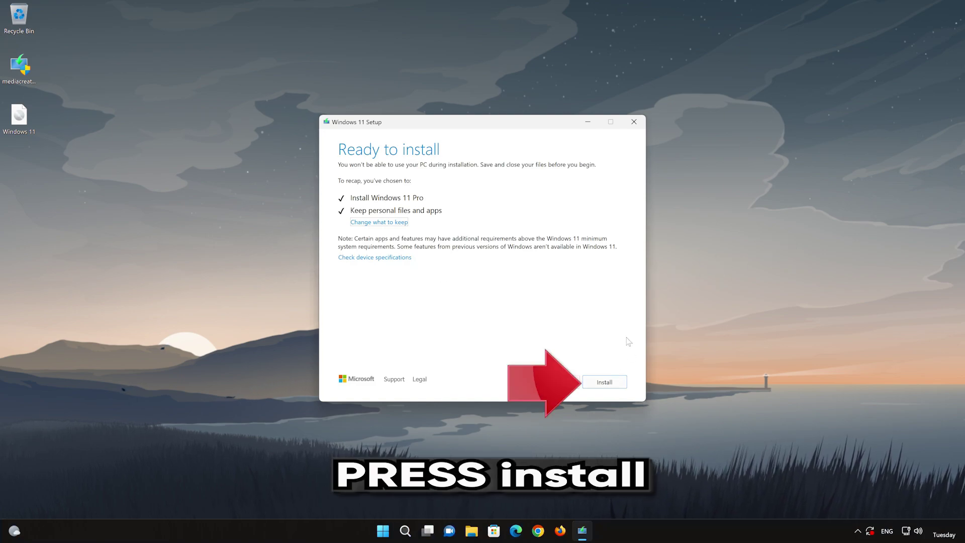
pyautogui.click(617, 385)
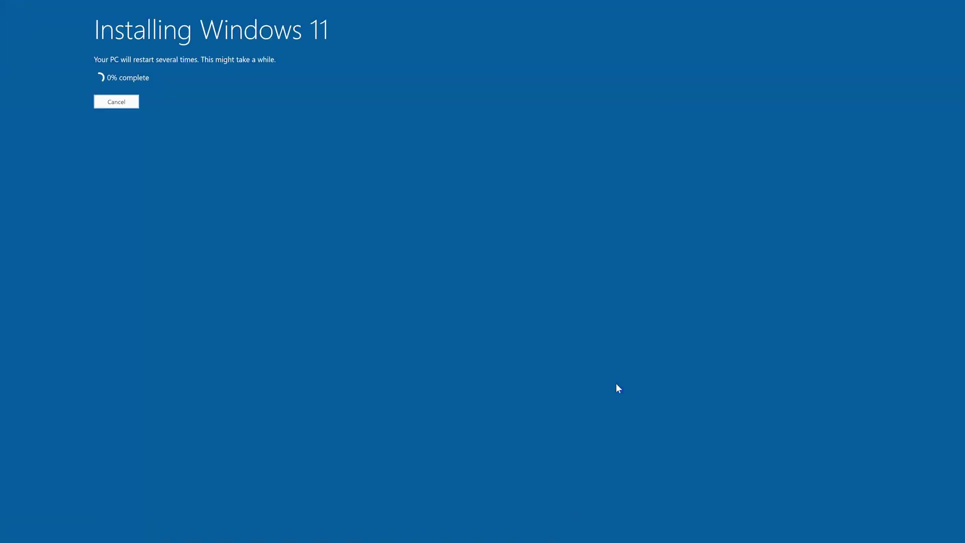